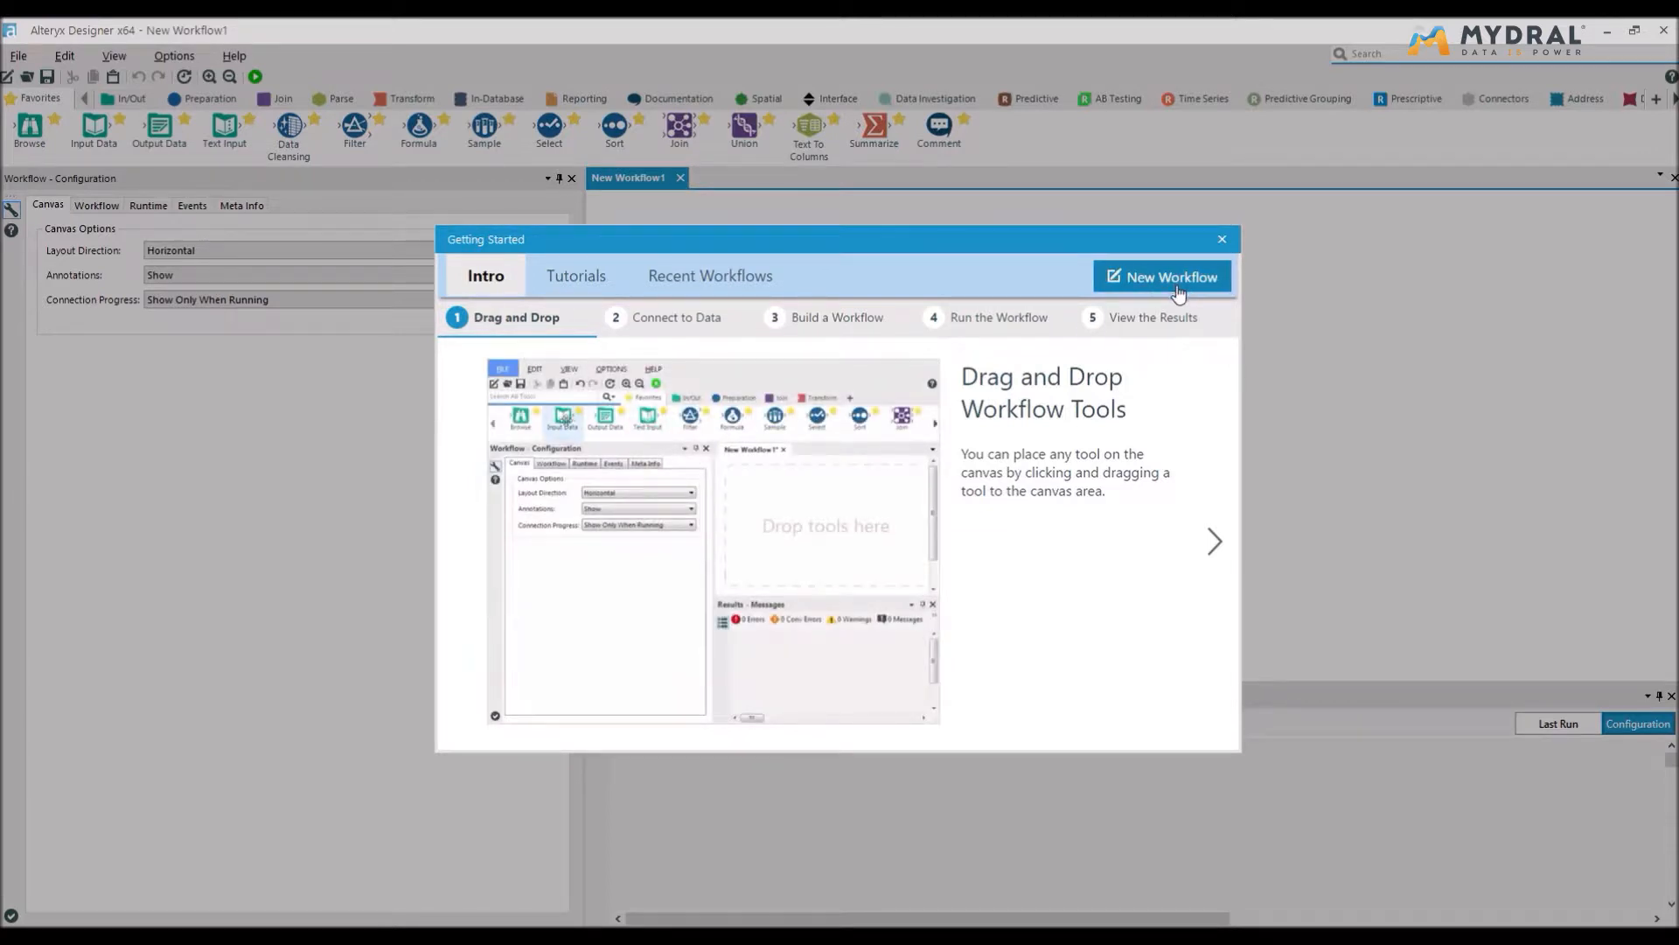
- Start a new workflow and add an Input Data tool reading the 'Client Source$' sheet of SportUp-Data__.xlsx
click(1178, 280)
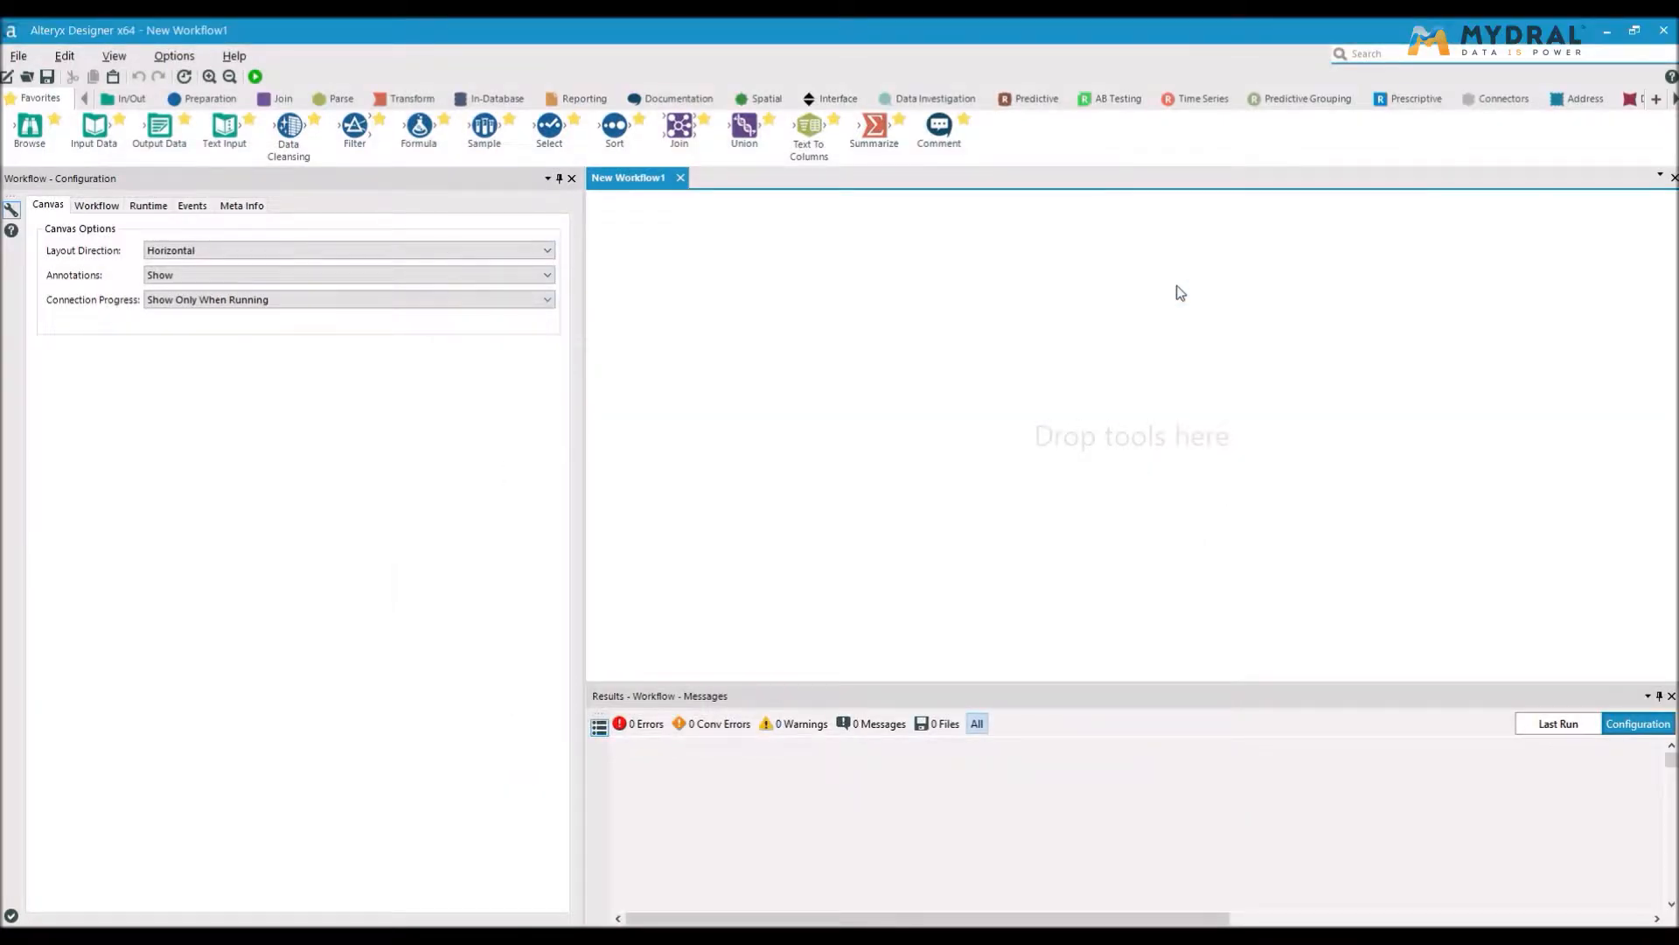
drag(97, 139, 706, 358)
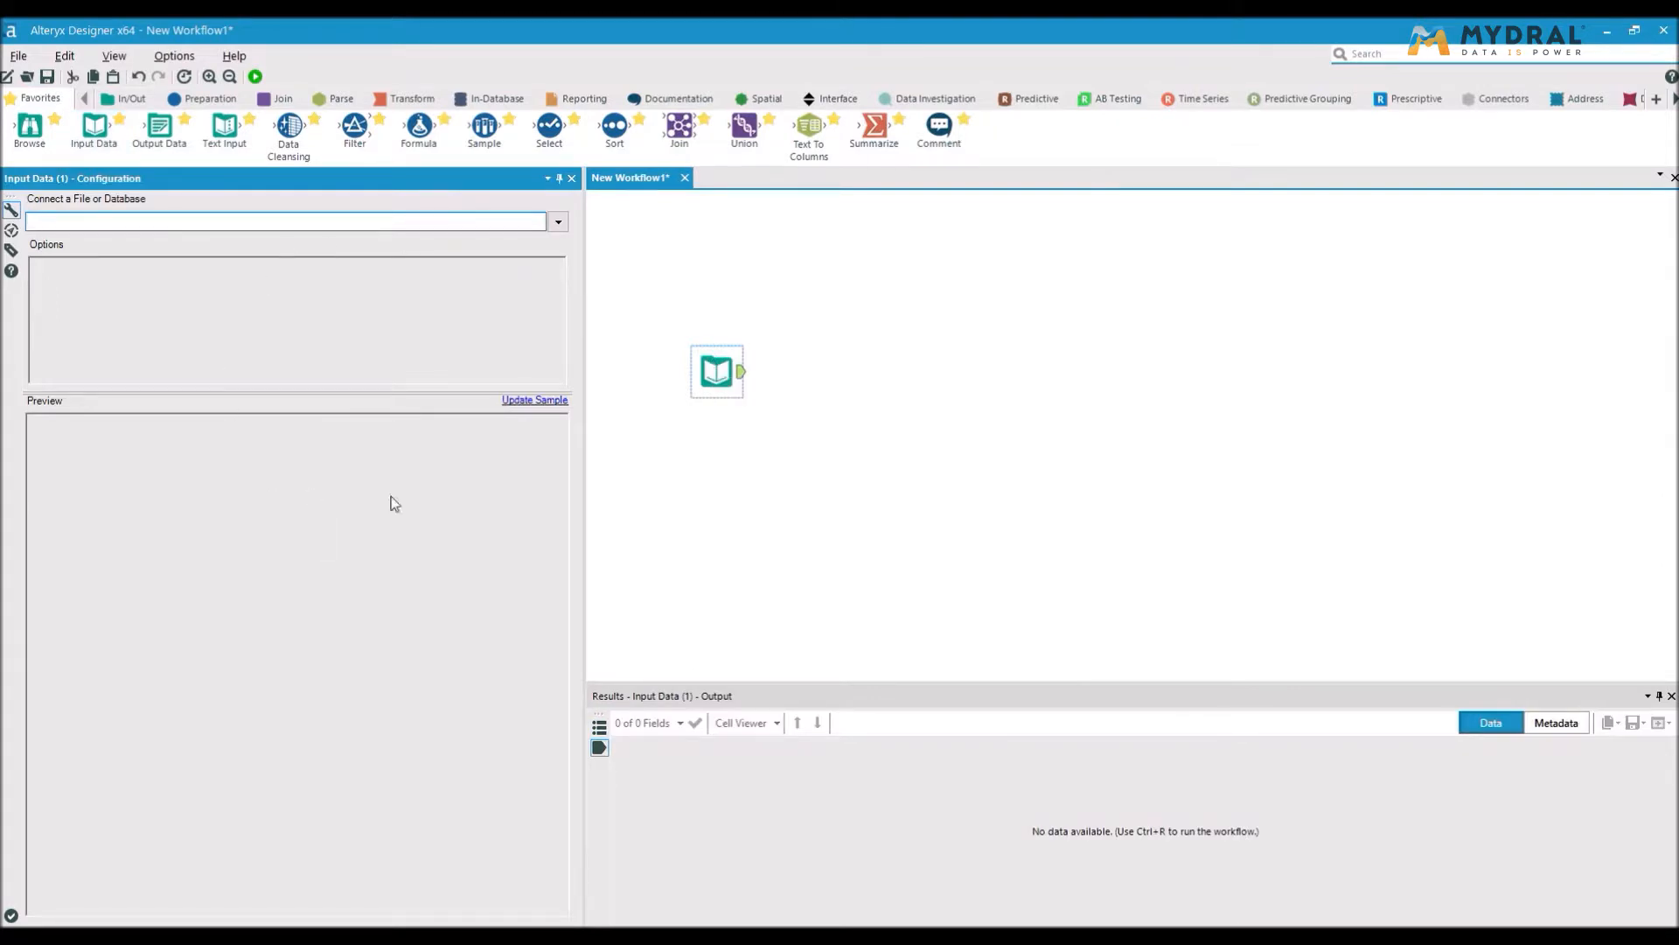
click(558, 223)
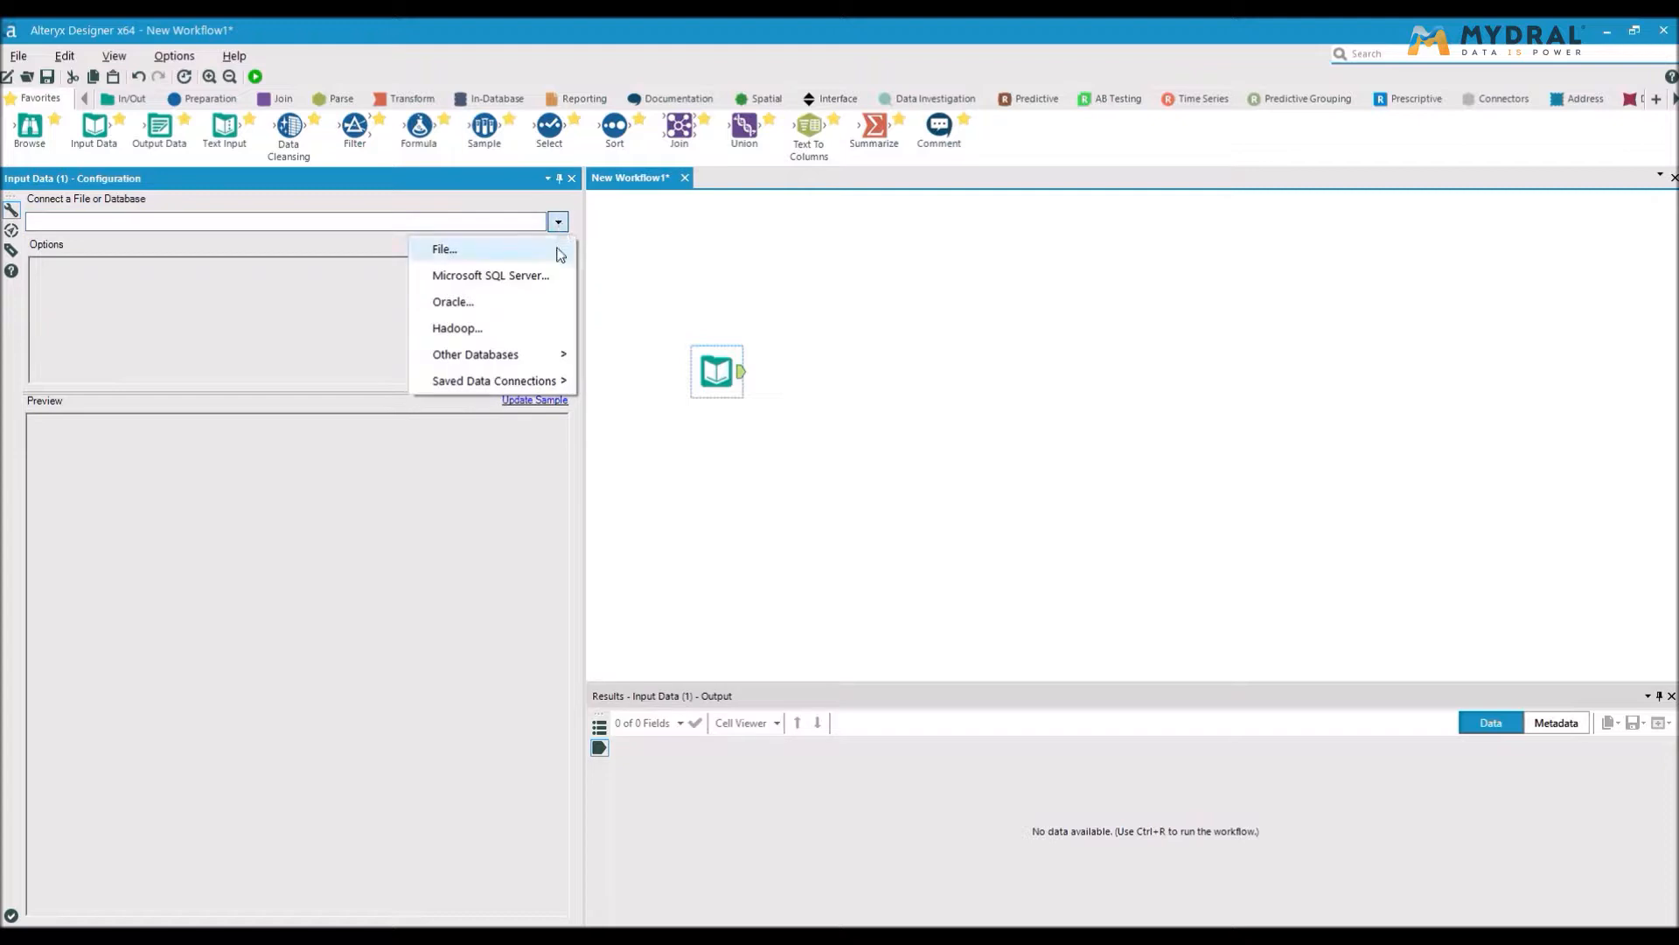
click(542, 251)
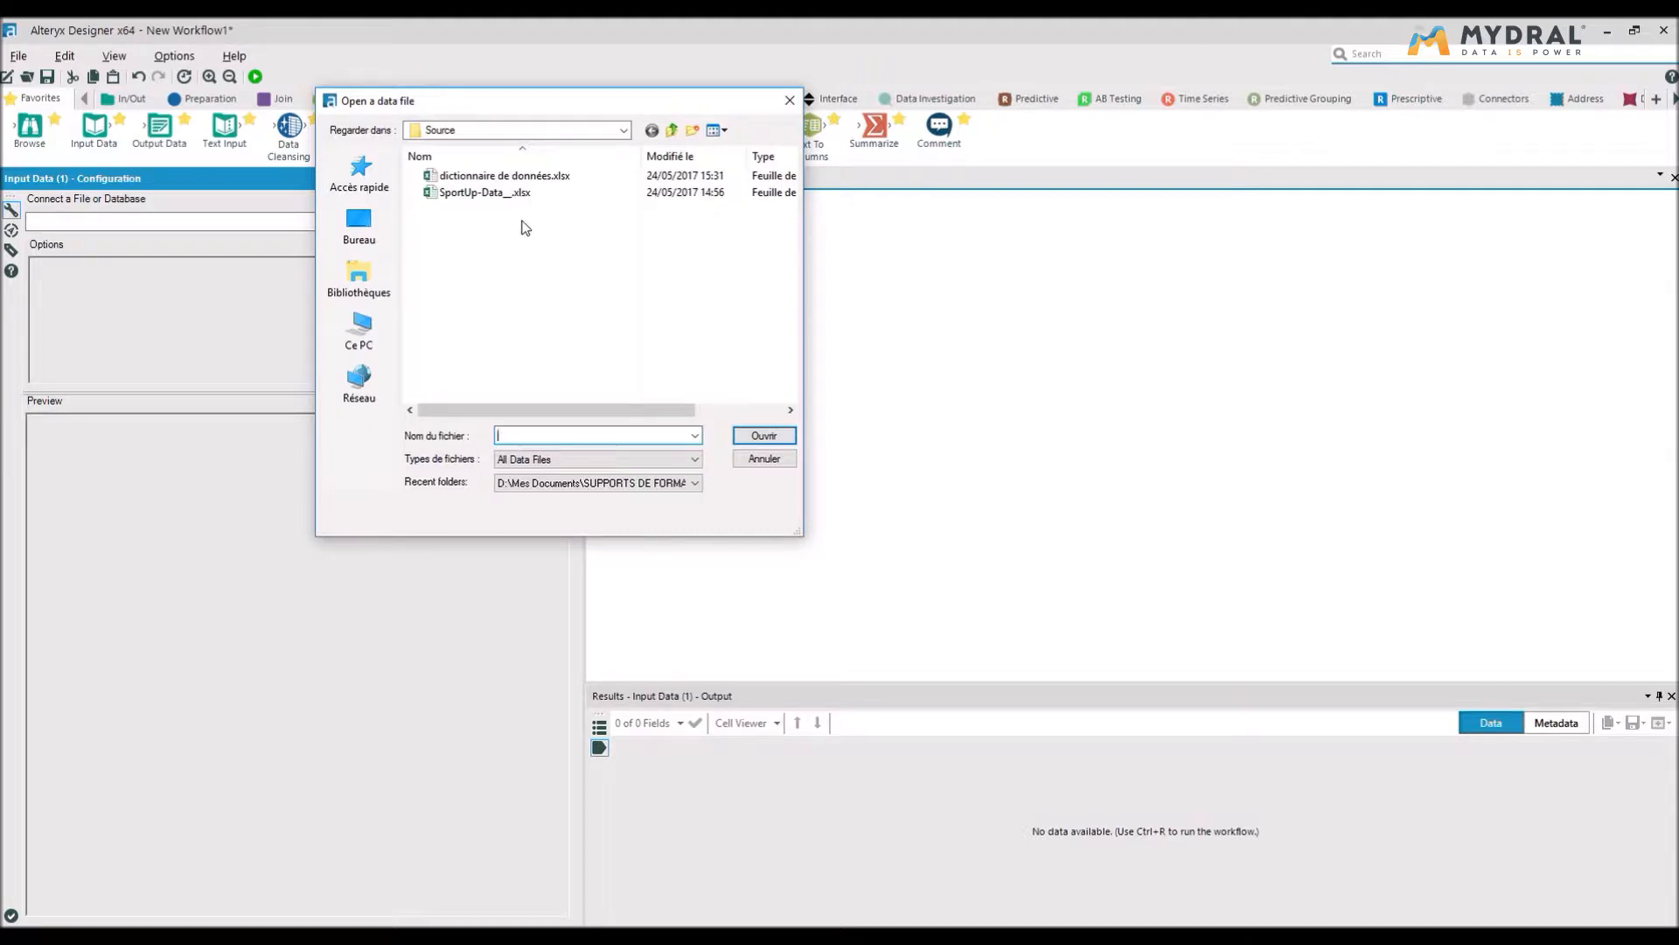
double_click(466, 196)
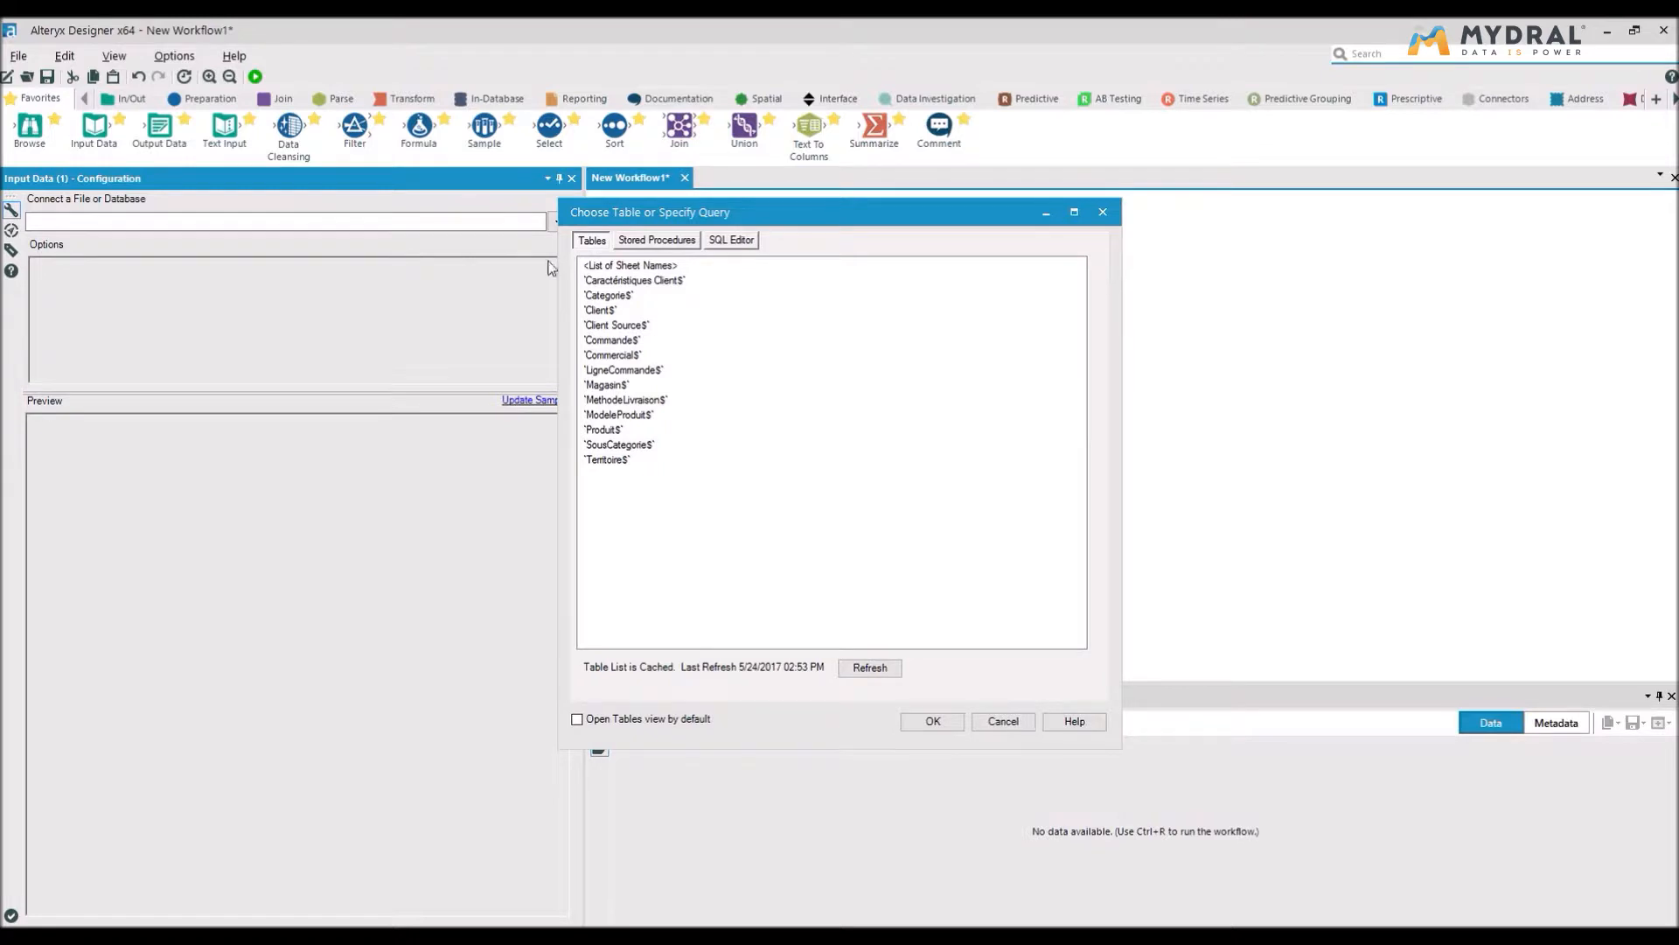
double_click(648, 327)
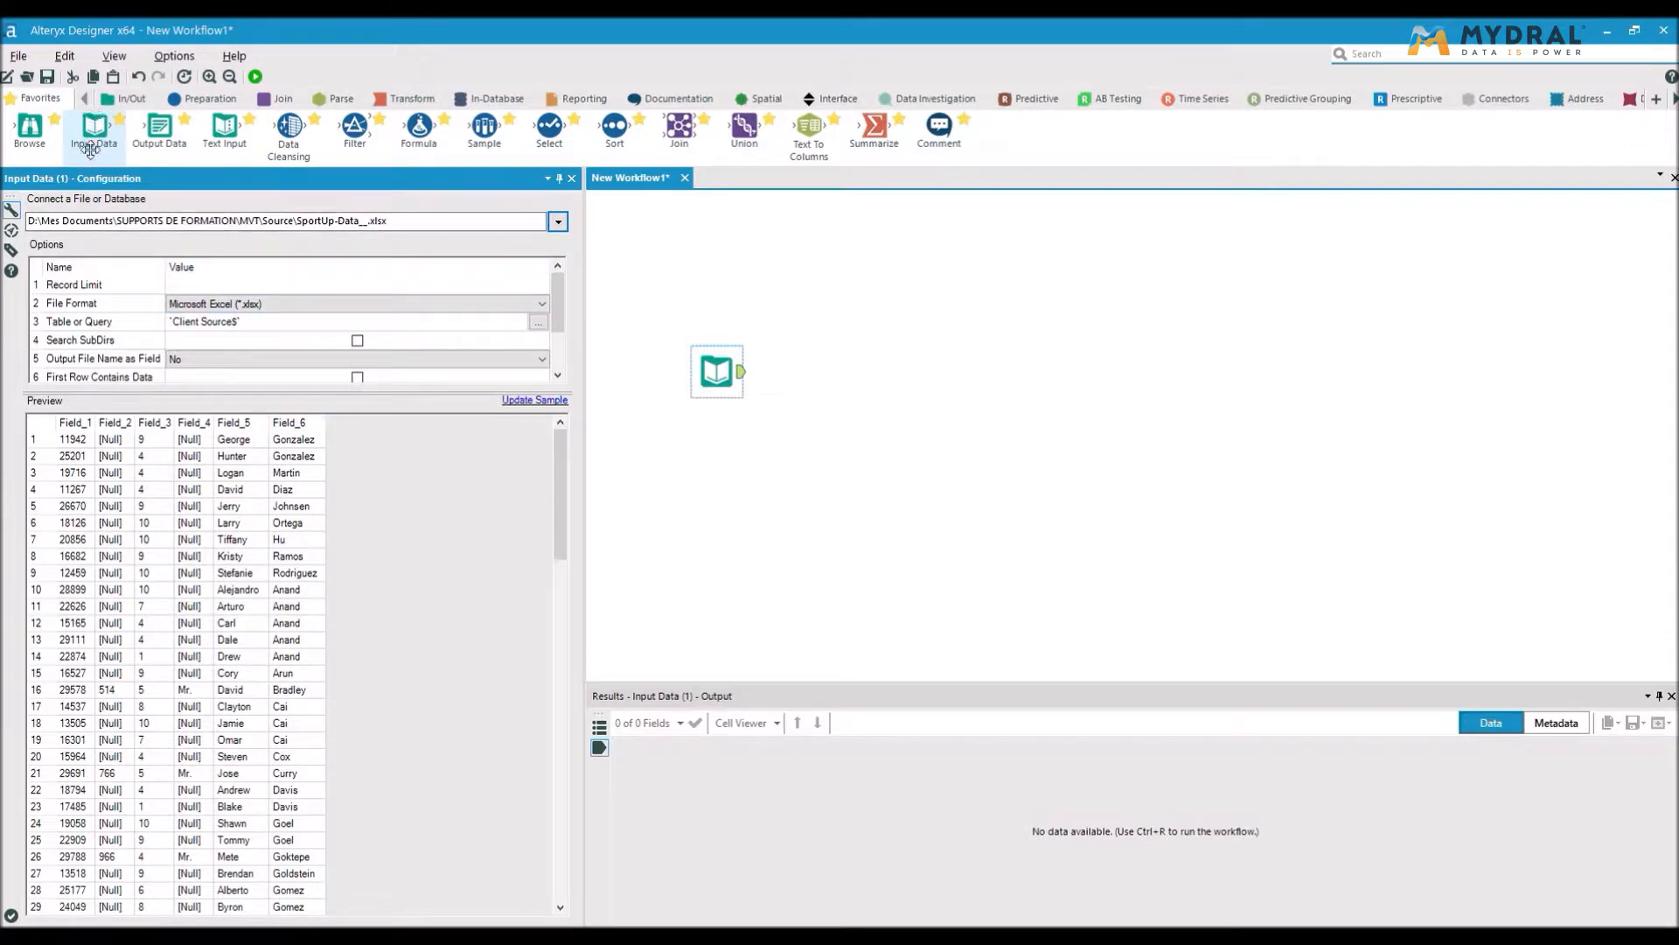
- Add a second Input Data tool below the first, reading the 'Feuil1$' sheet of dictionnaire de données.xlsx
drag(93, 122, 722, 547)
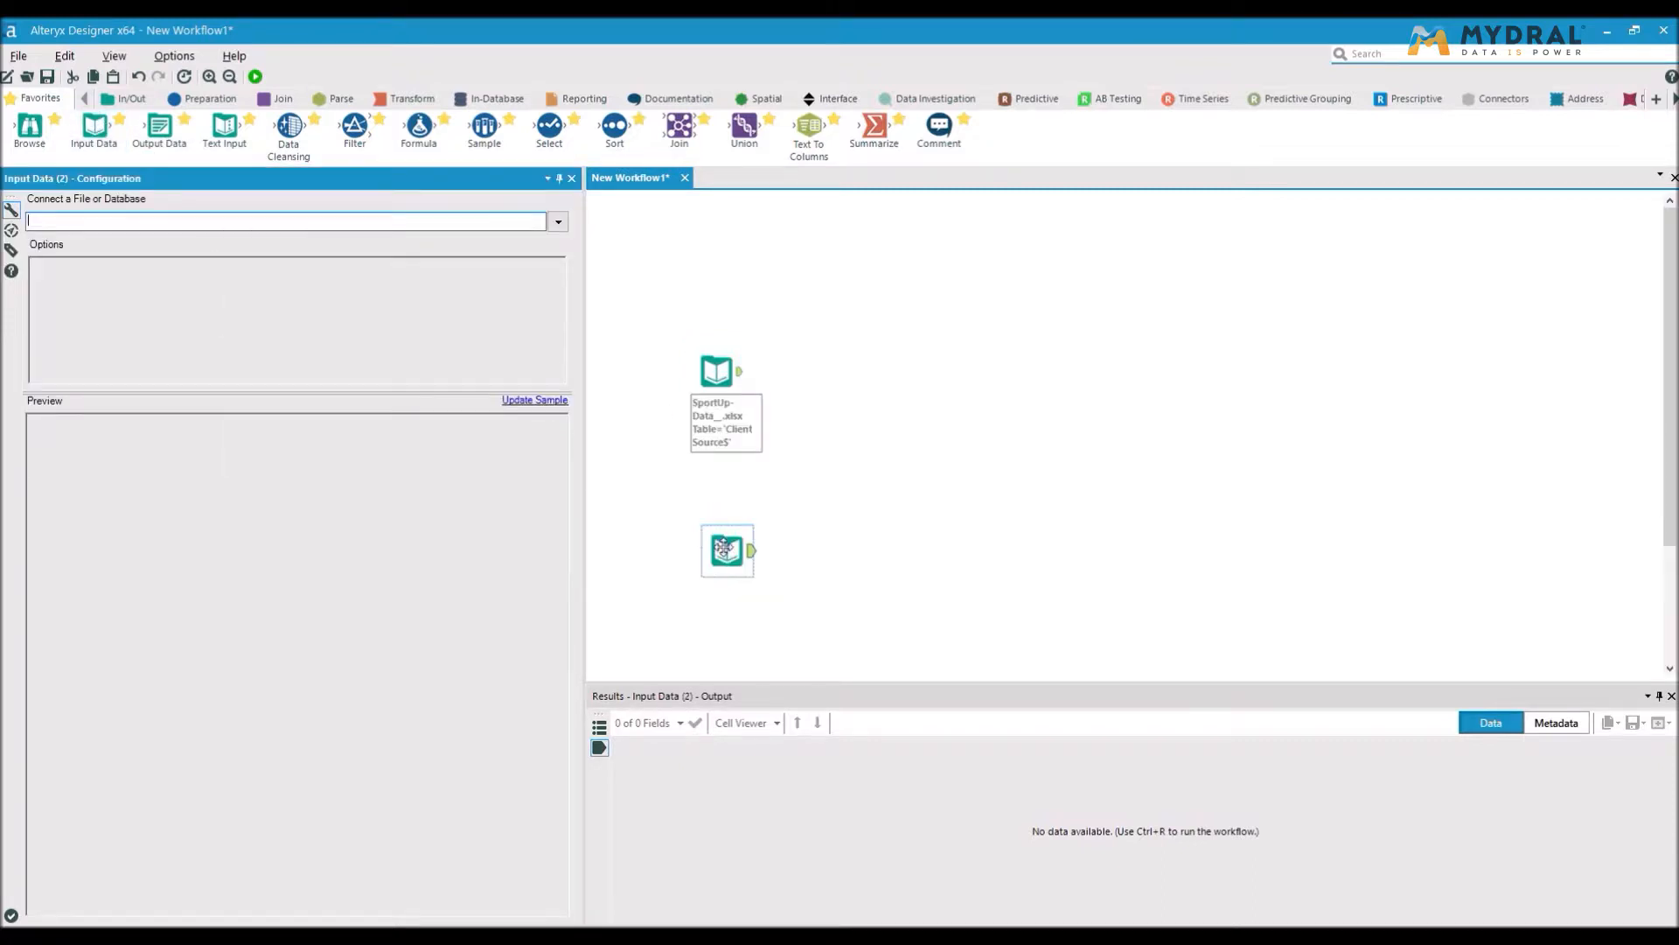
click(558, 224)
click(548, 251)
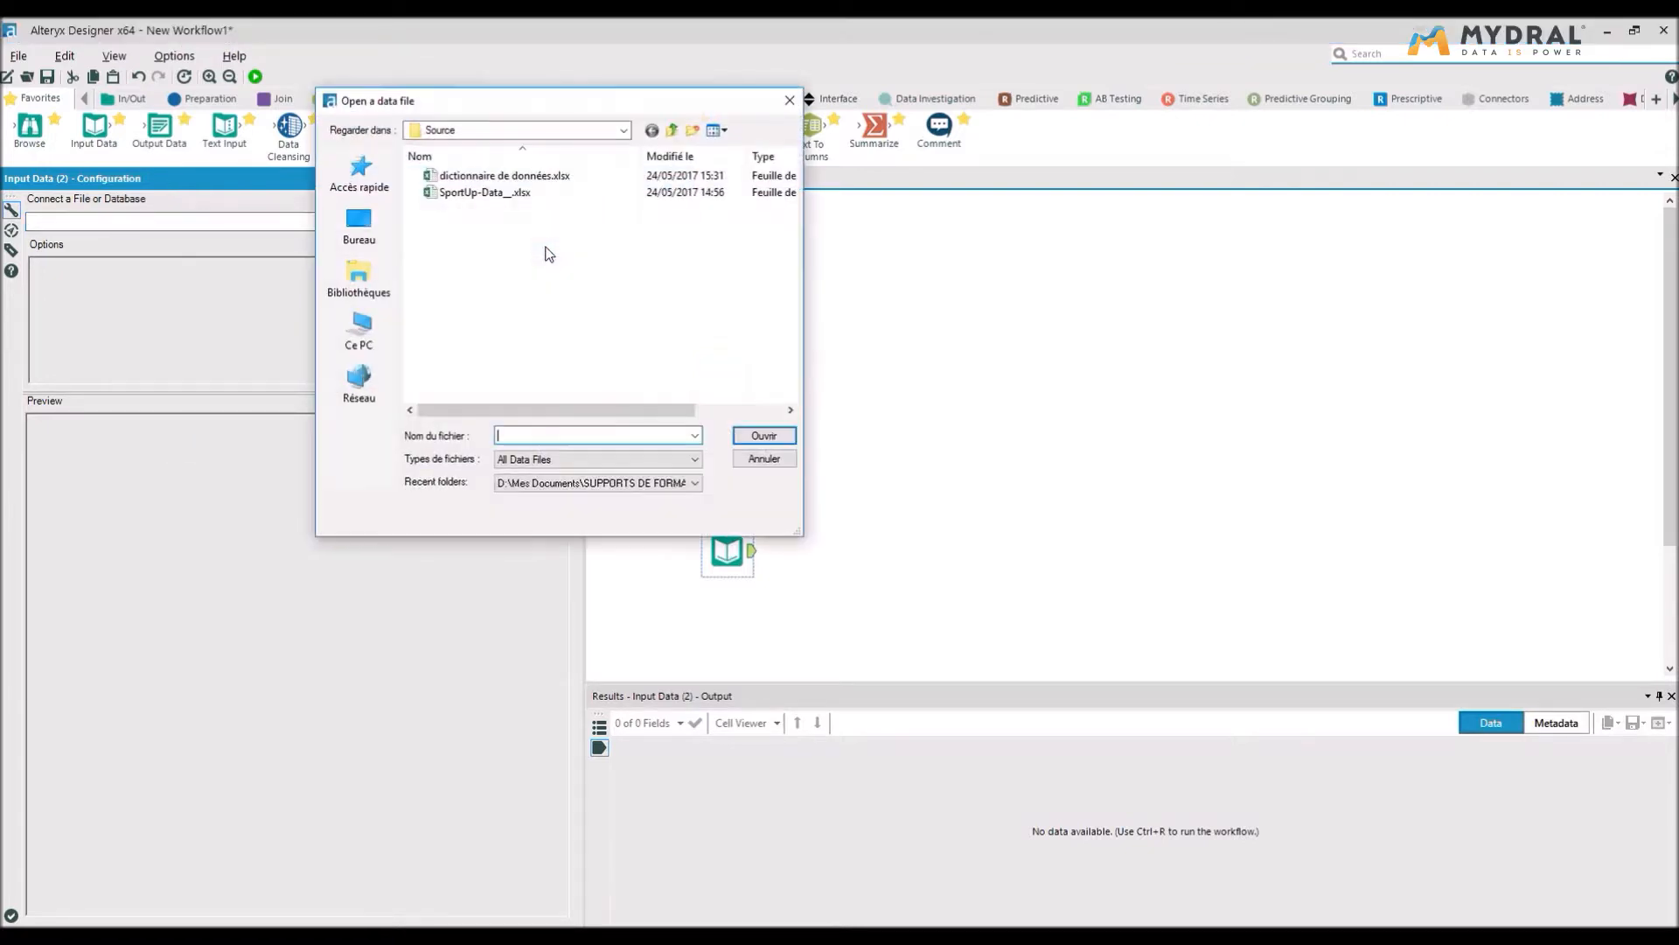
click(502, 177)
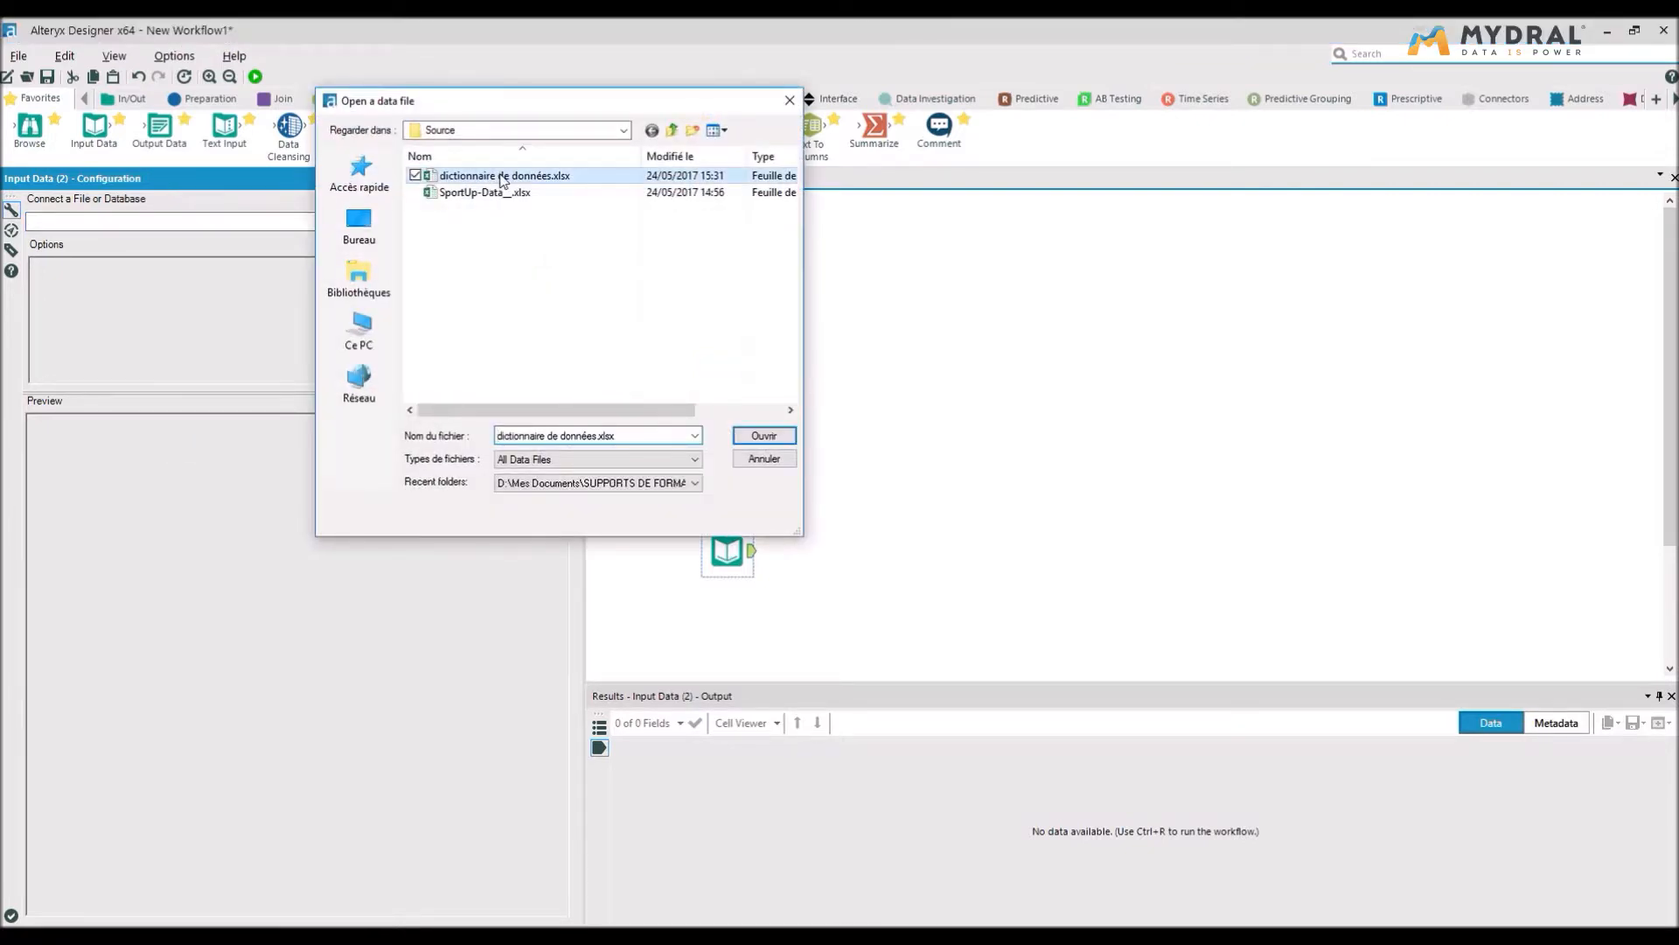
double_click(502, 178)
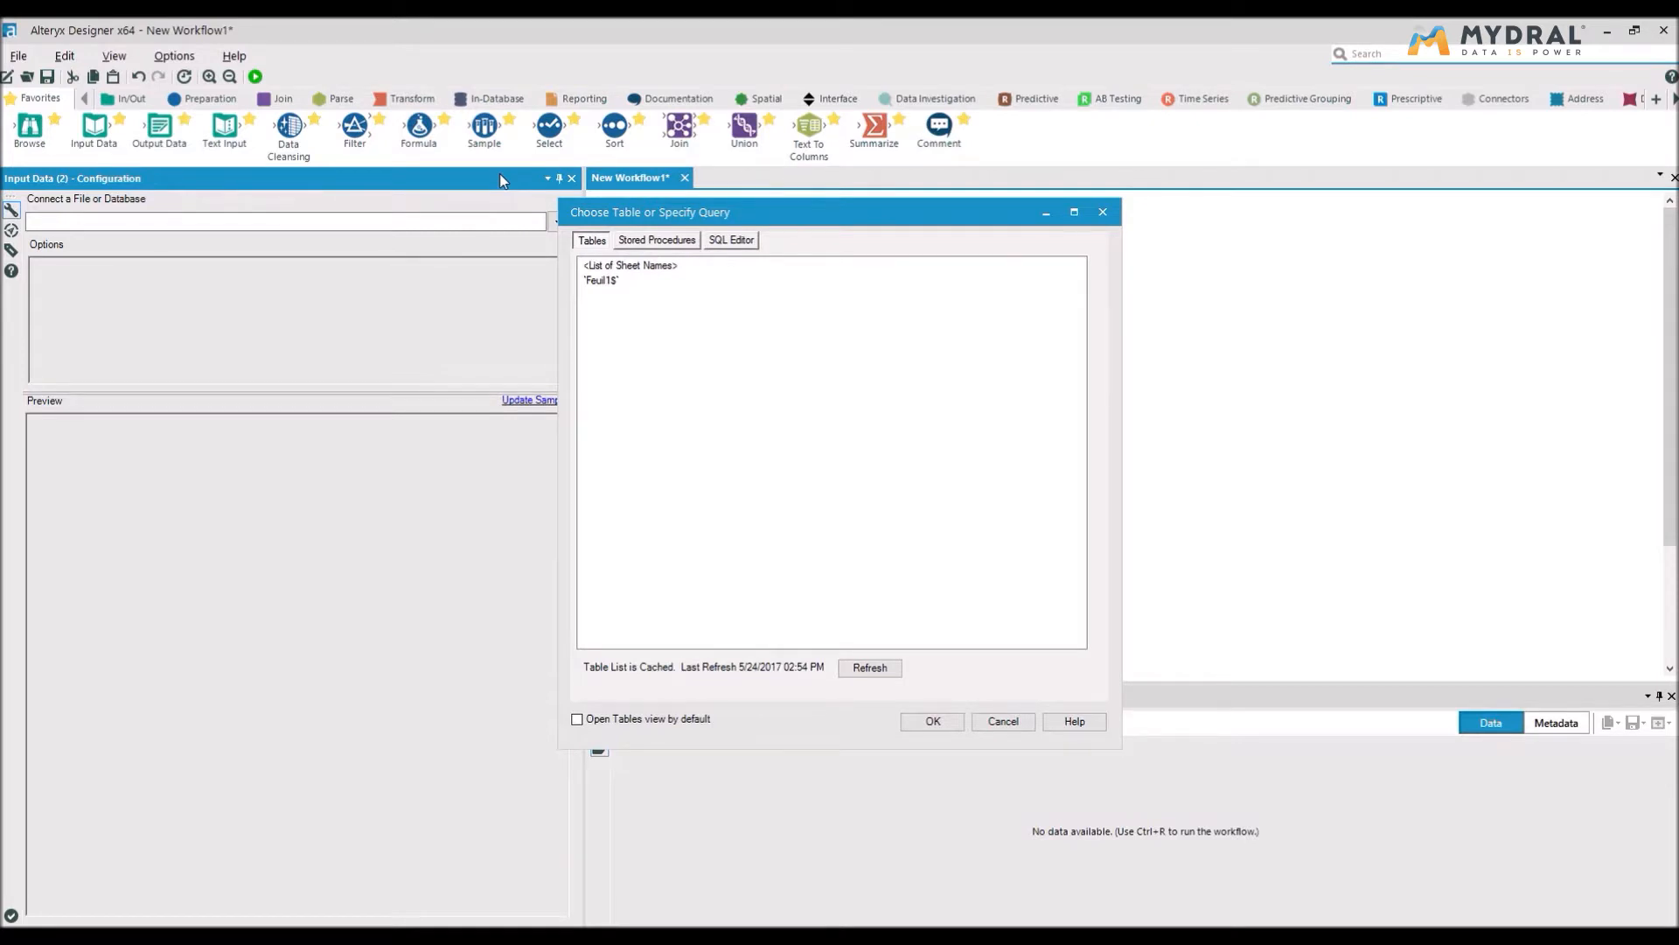
double_click(621, 281)
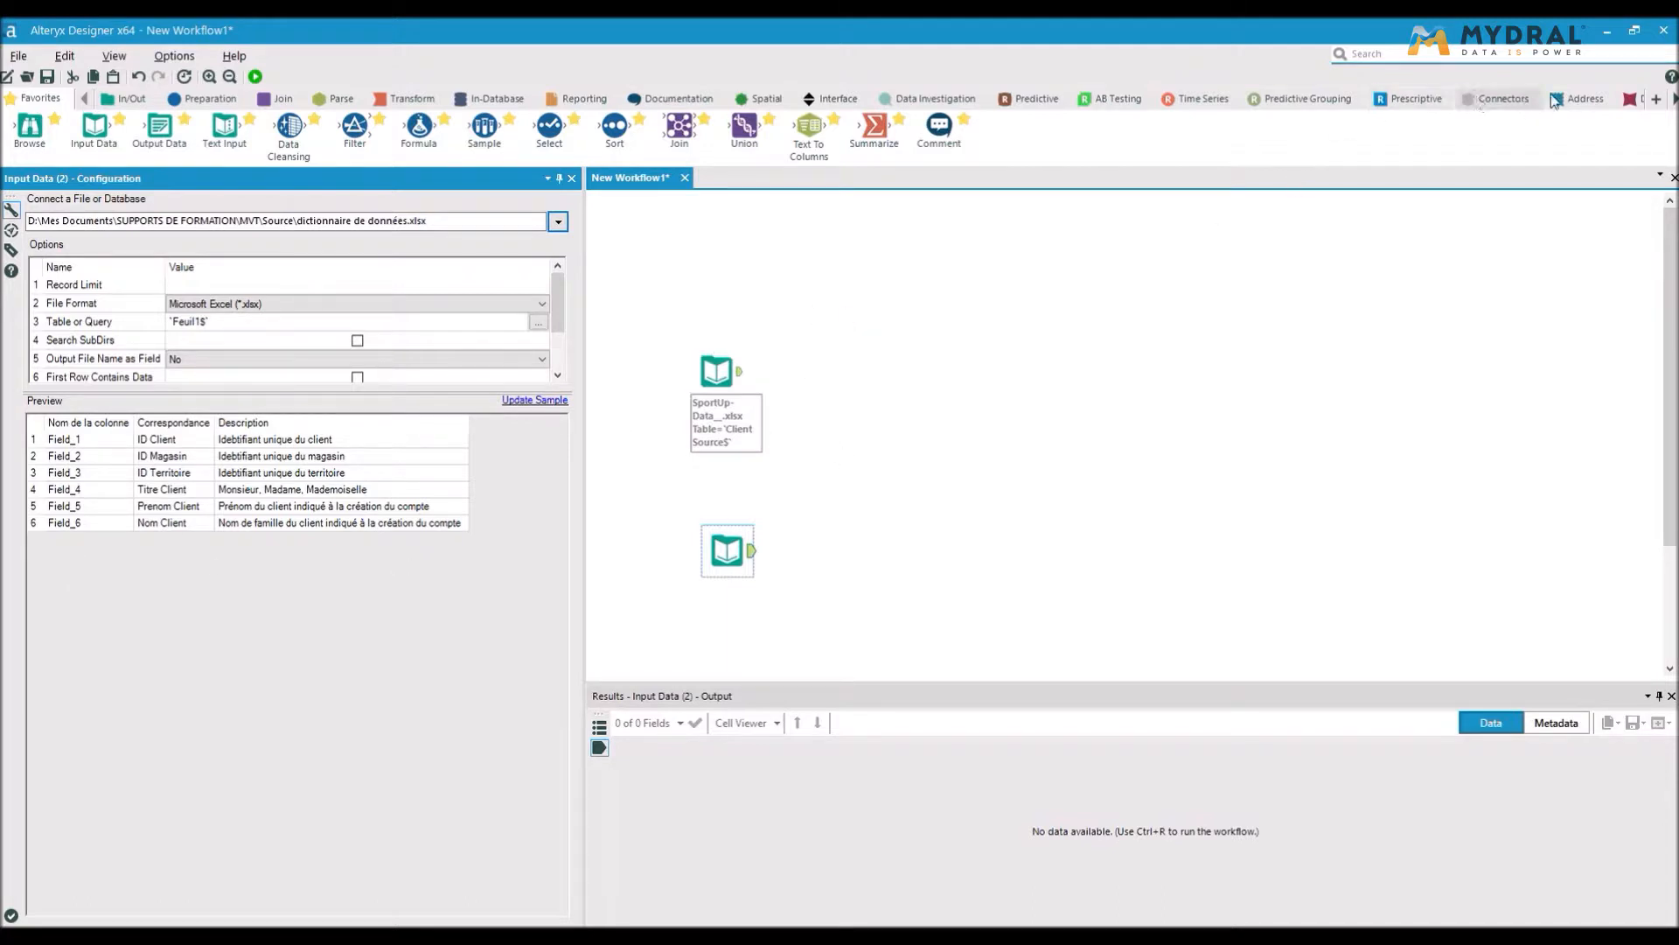
- Add a Dynamic Rename tool, connecting the SportUp data to its L input and the data dictionary to its R input
click(1675, 99)
click(1675, 99)
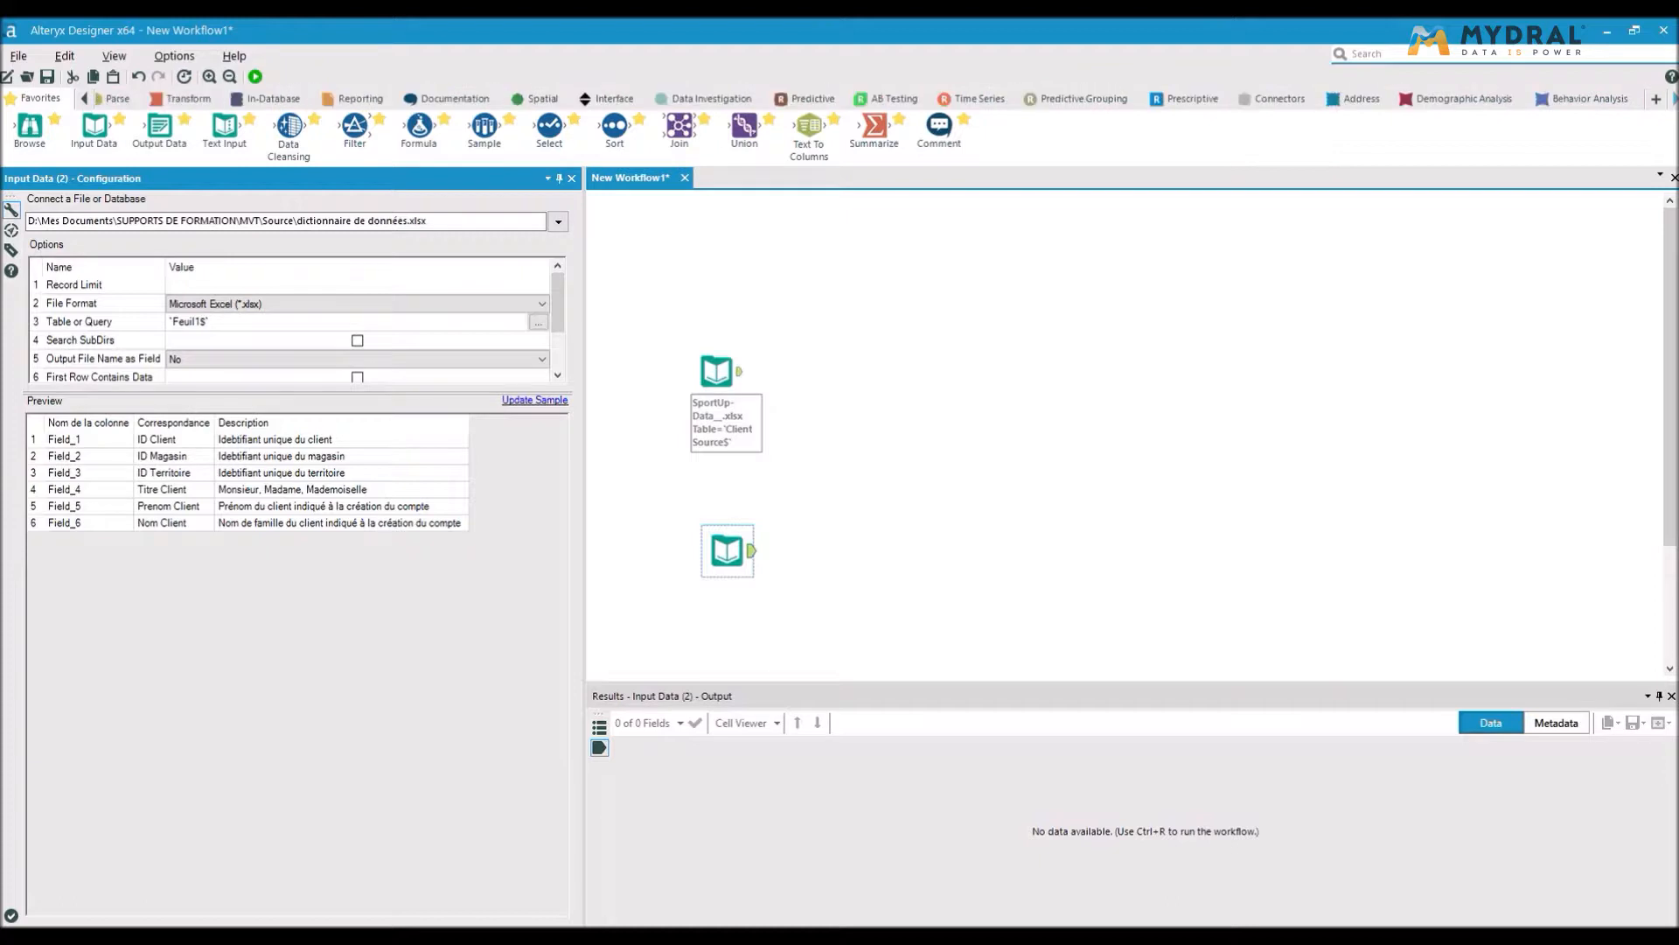
click(1675, 99)
click(1674, 98)
click(1675, 99)
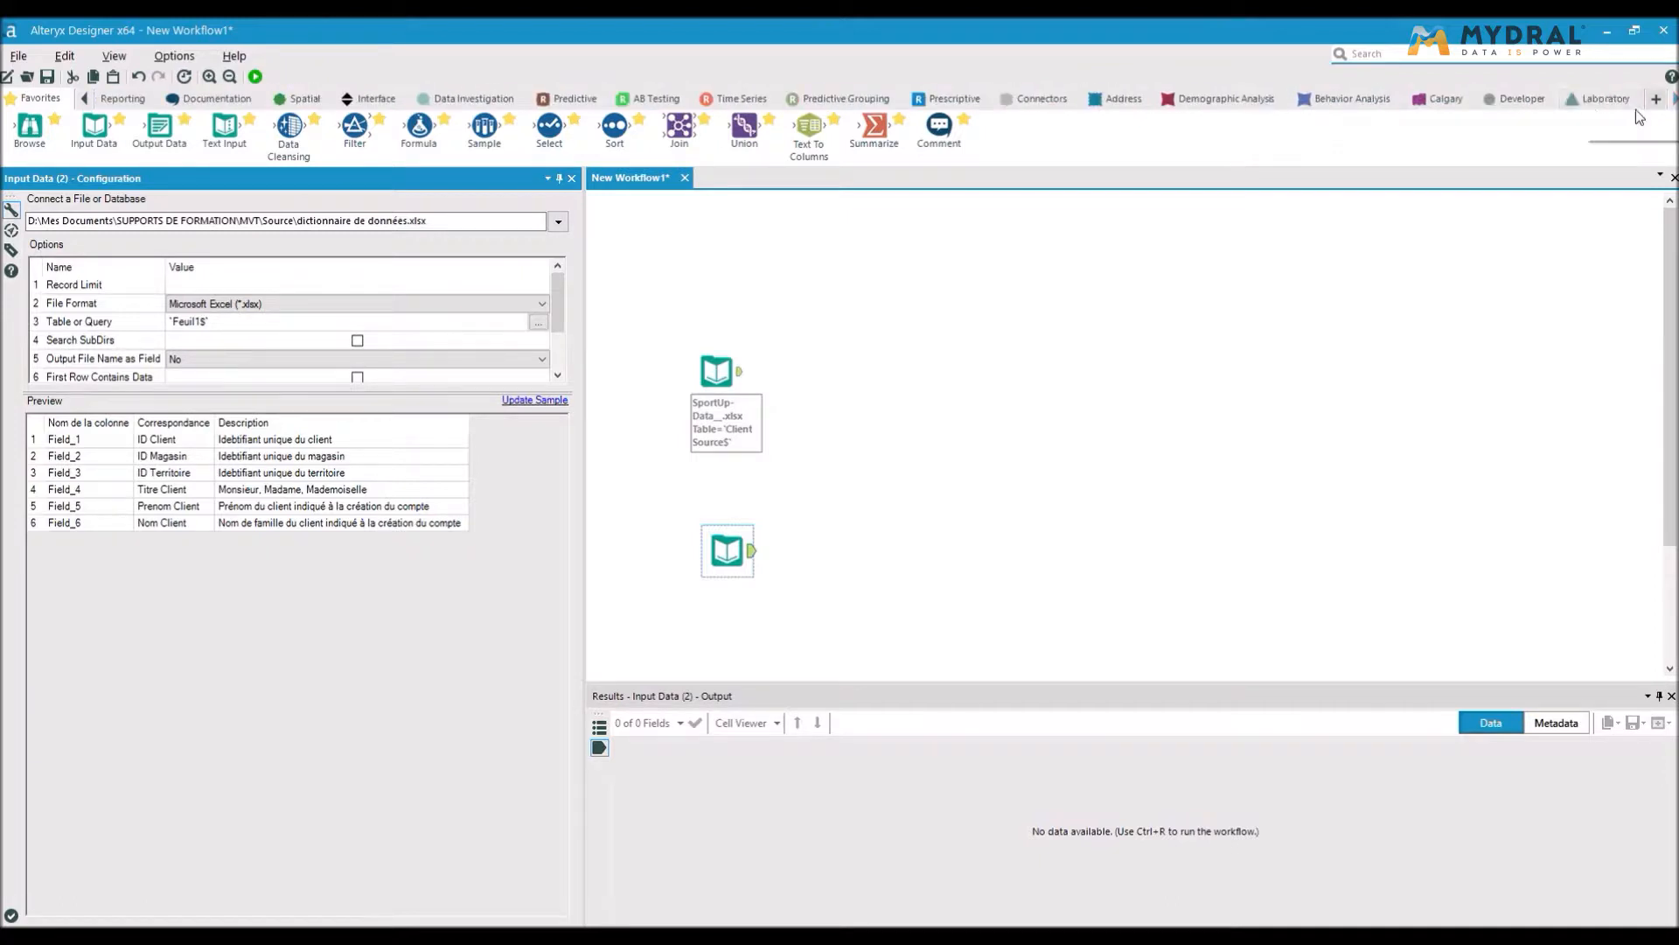
click(1507, 114)
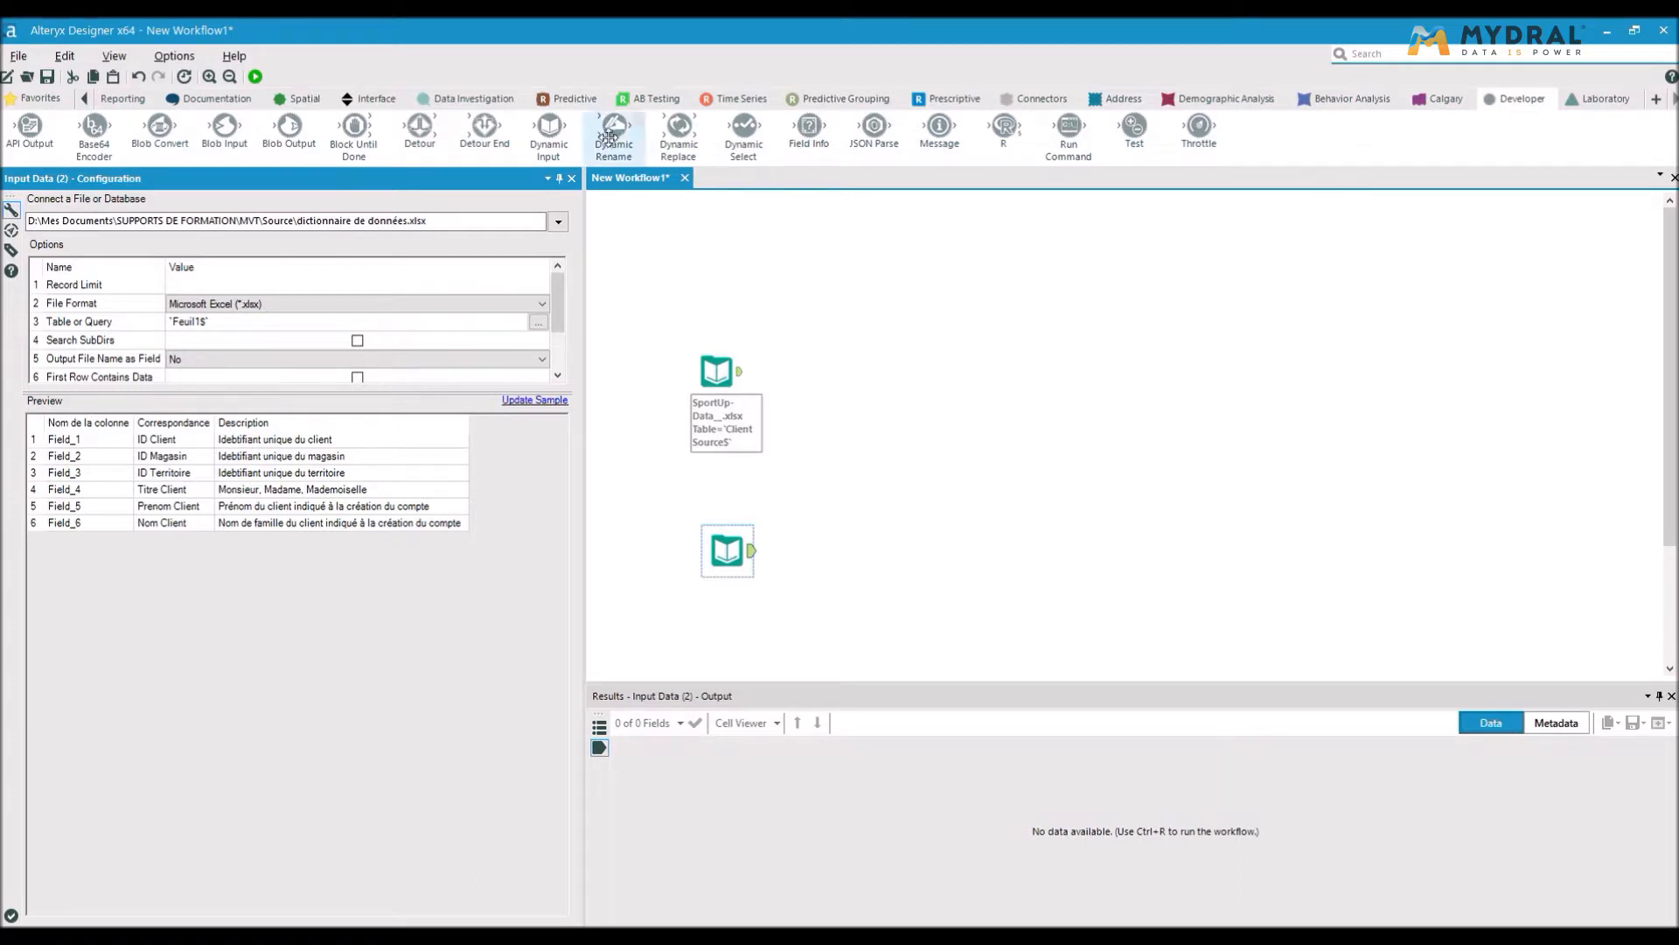
drag(613, 129, 895, 453)
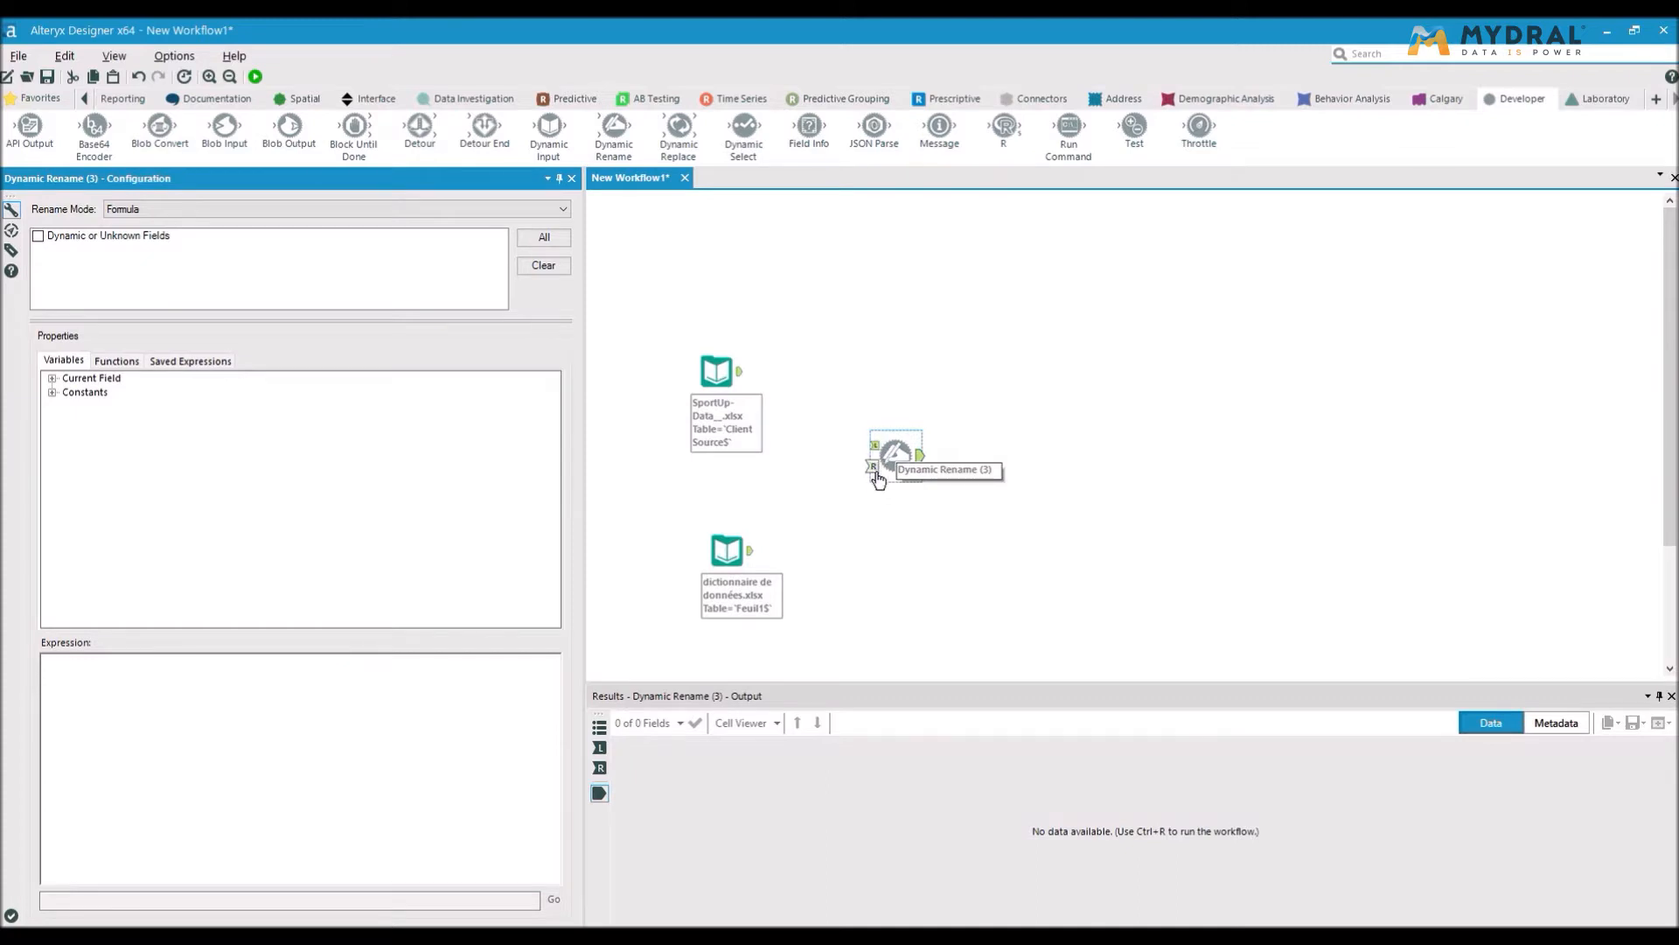
drag(741, 376, 872, 444)
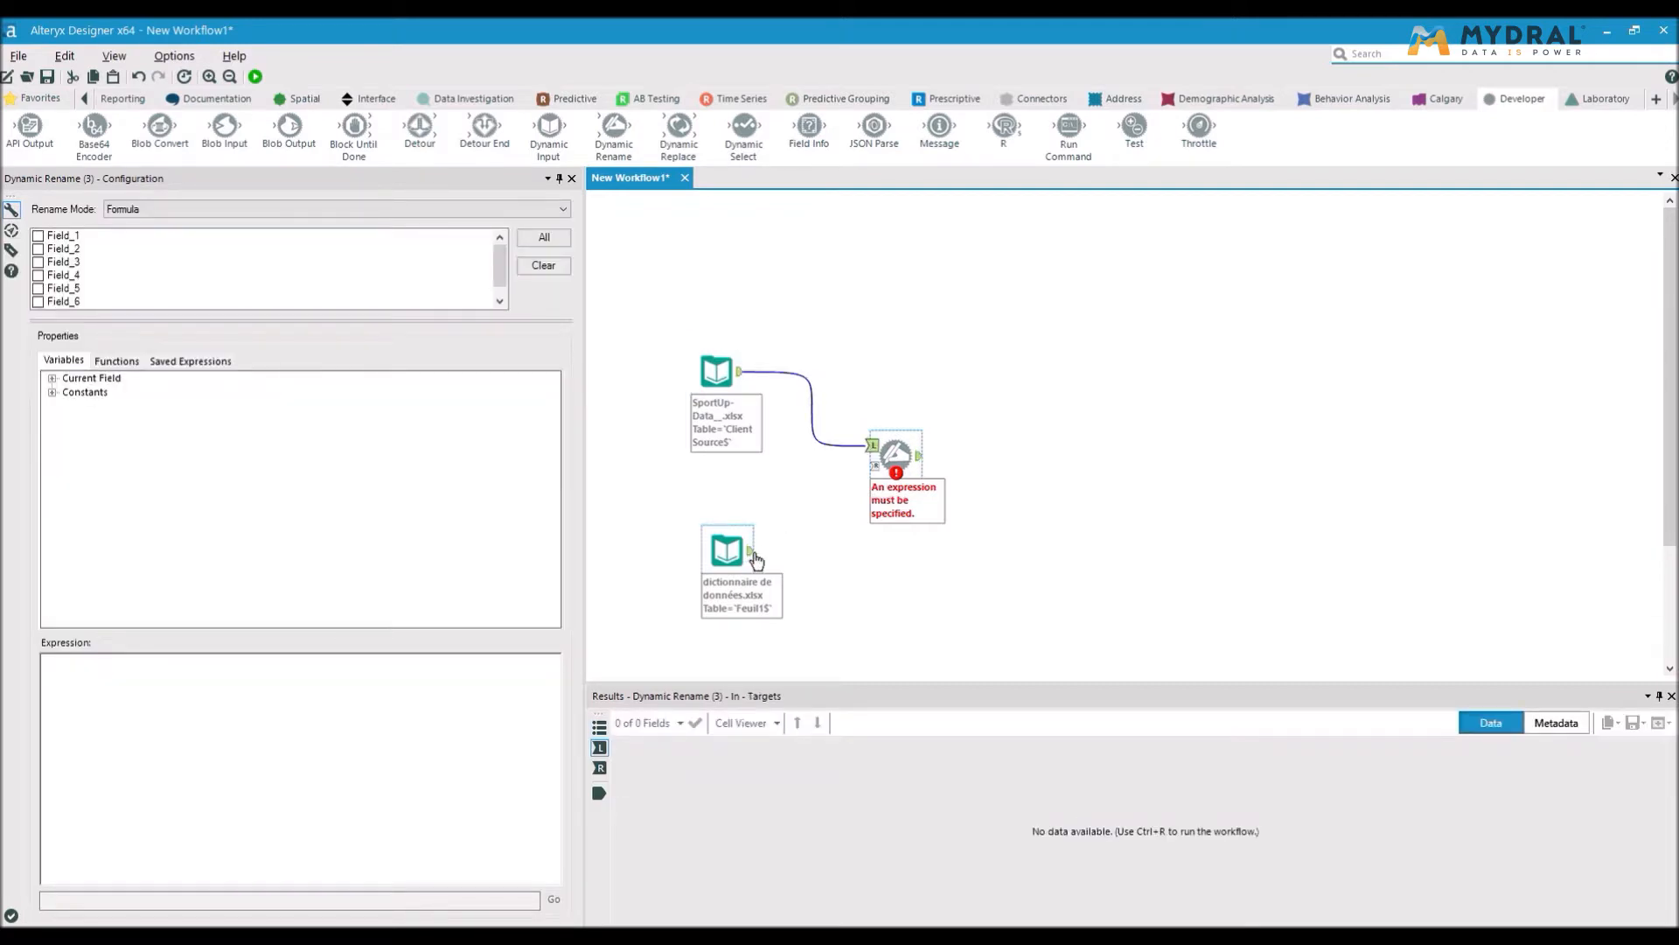
drag(753, 558, 872, 468)
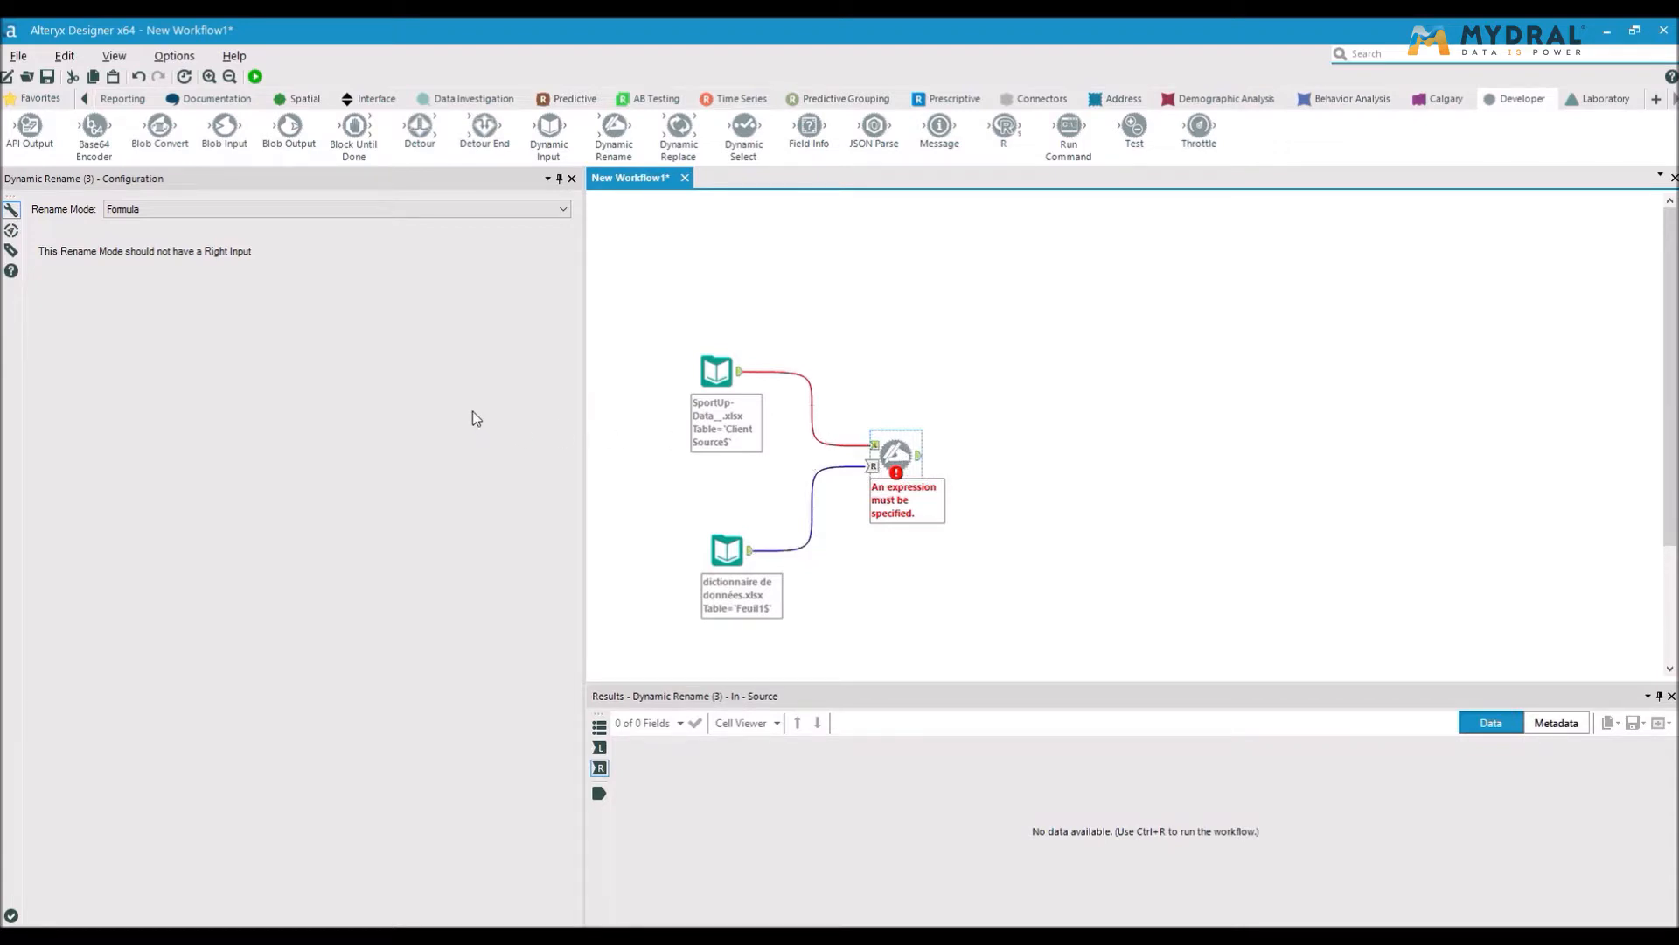
- Set Dynamic Rename to Take Field Names from Right Input Rows, with old names from Nom de la colonne and new names from Correspondance
click(564, 211)
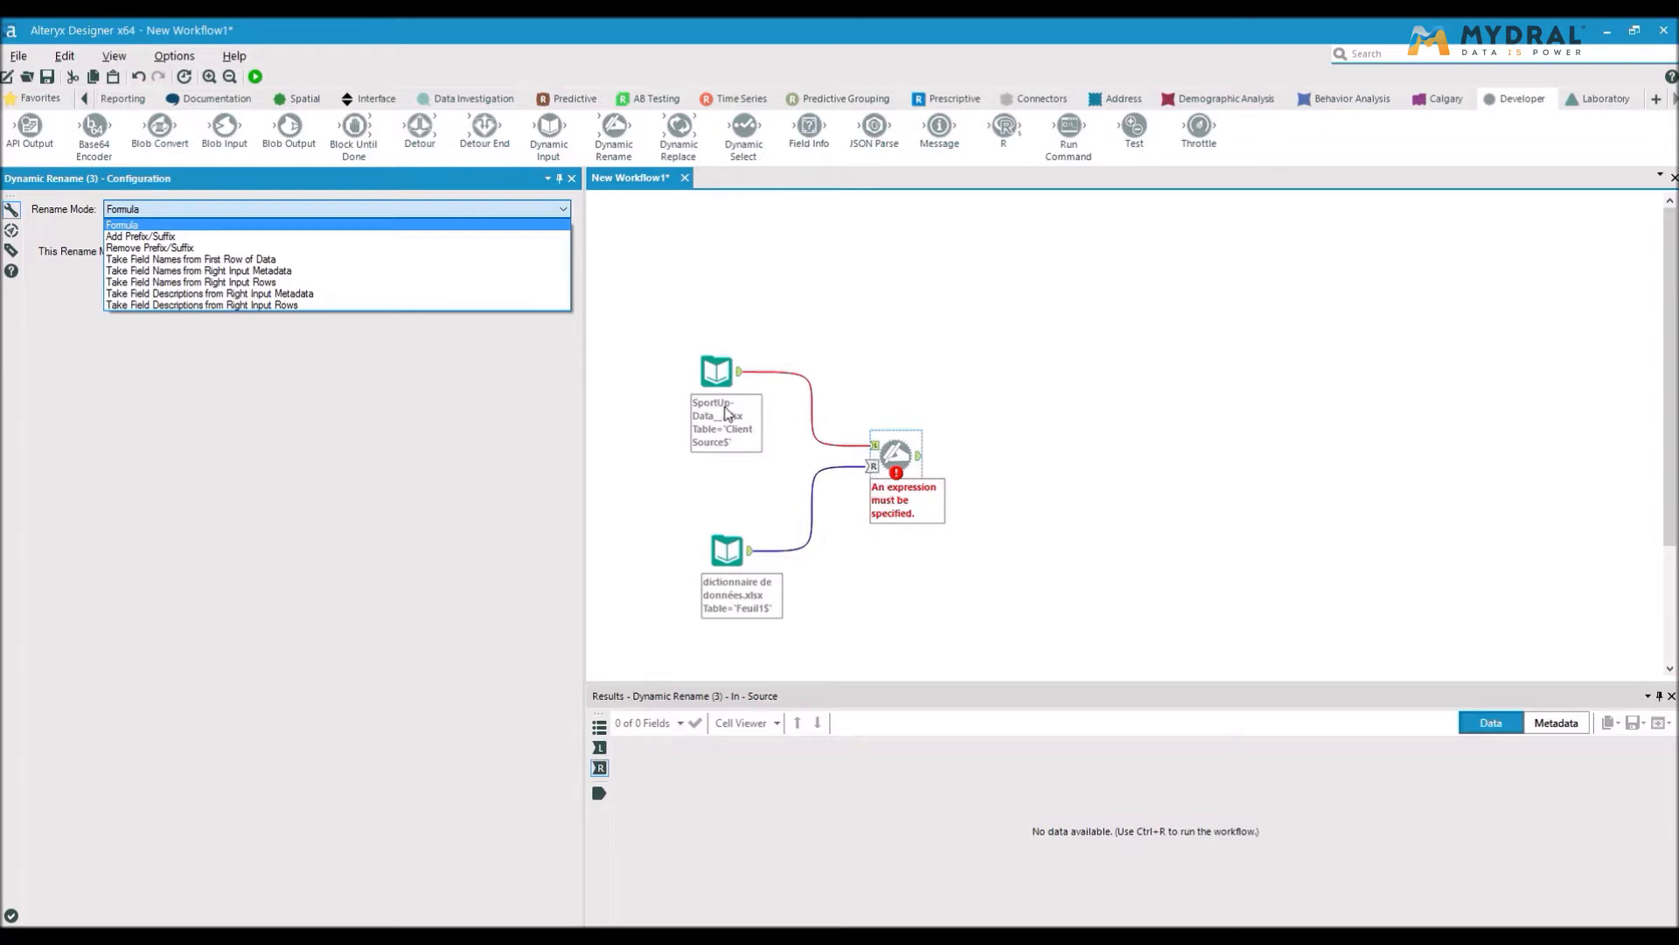
click(223, 282)
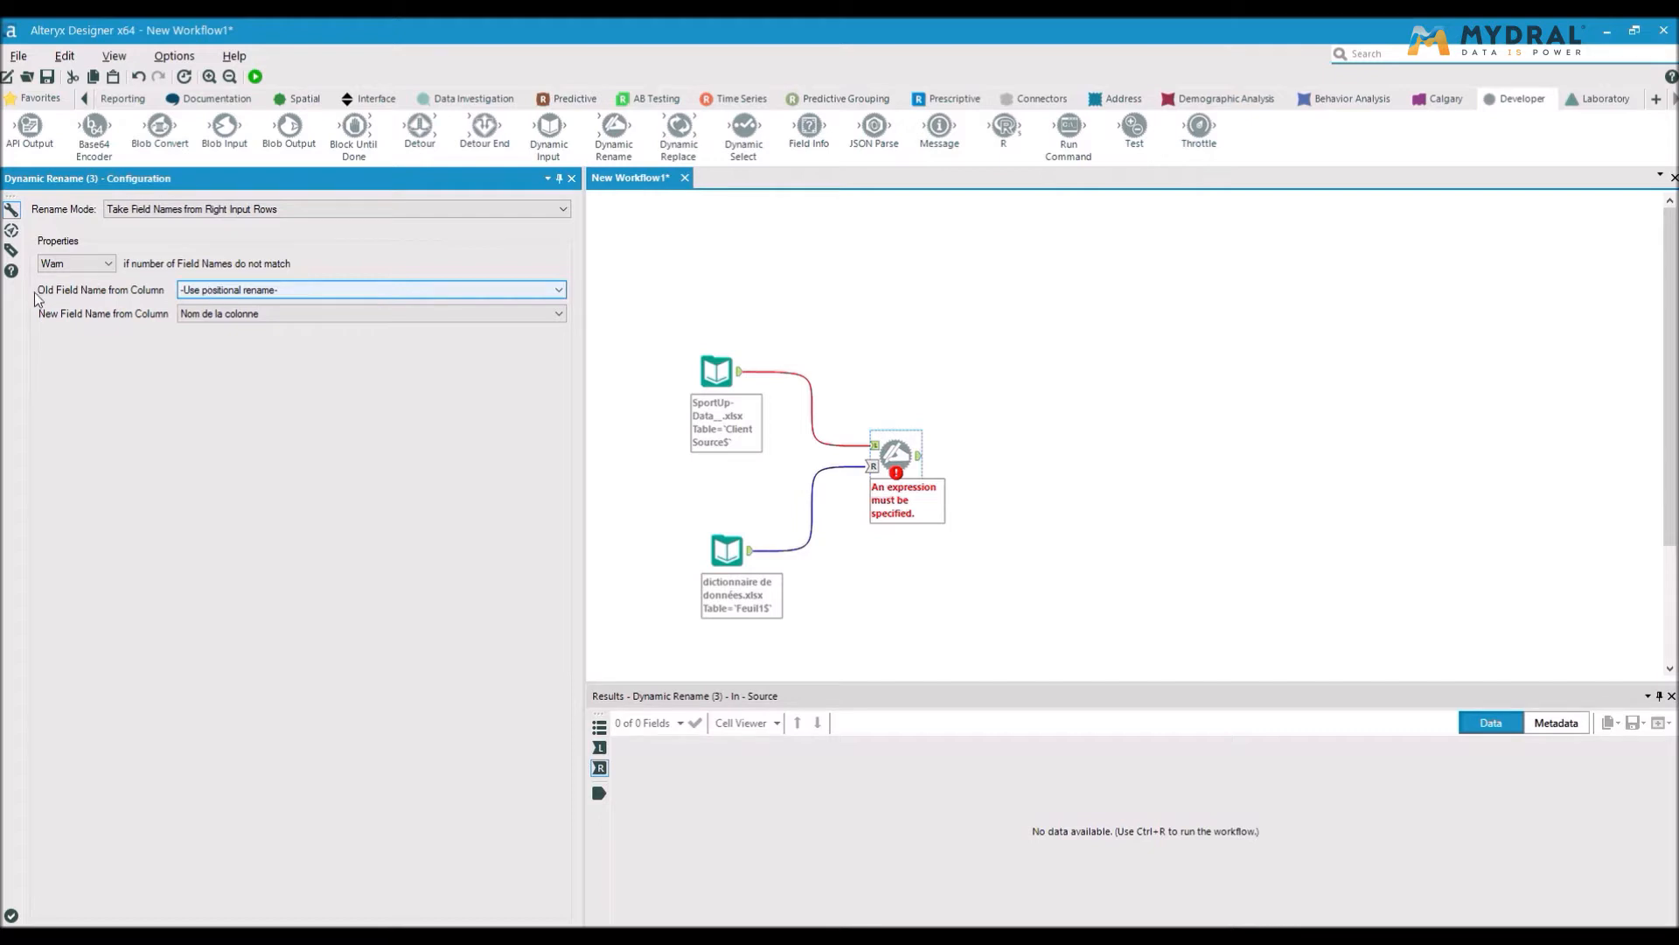
click(233, 291)
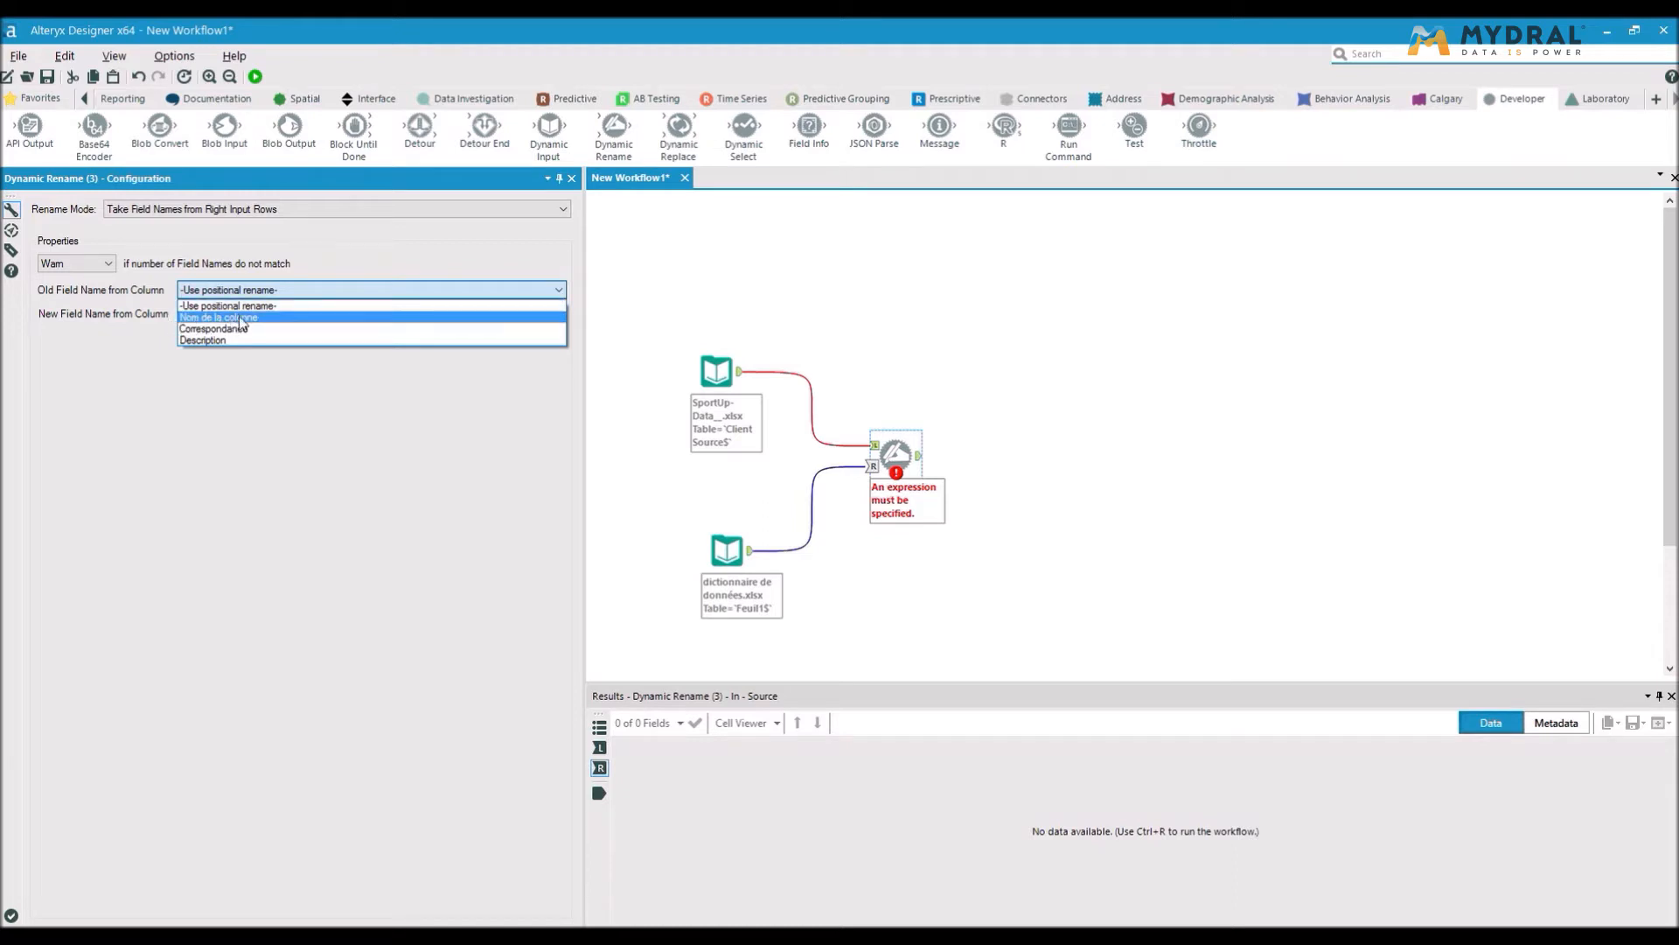
click(271, 318)
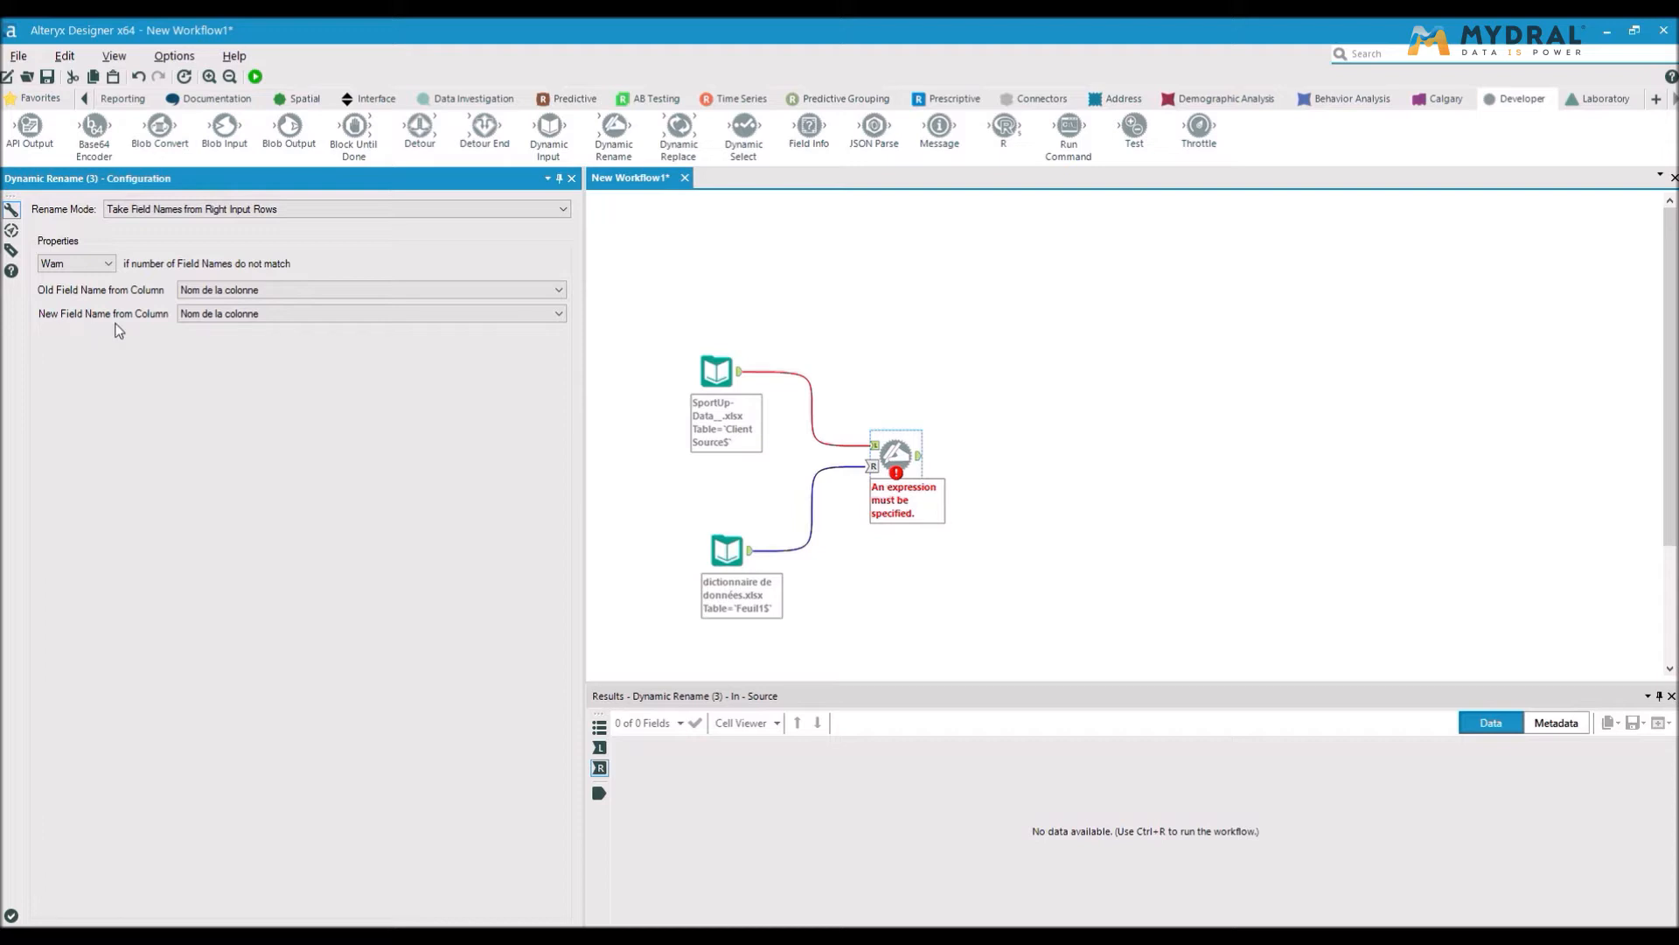
click(207, 315)
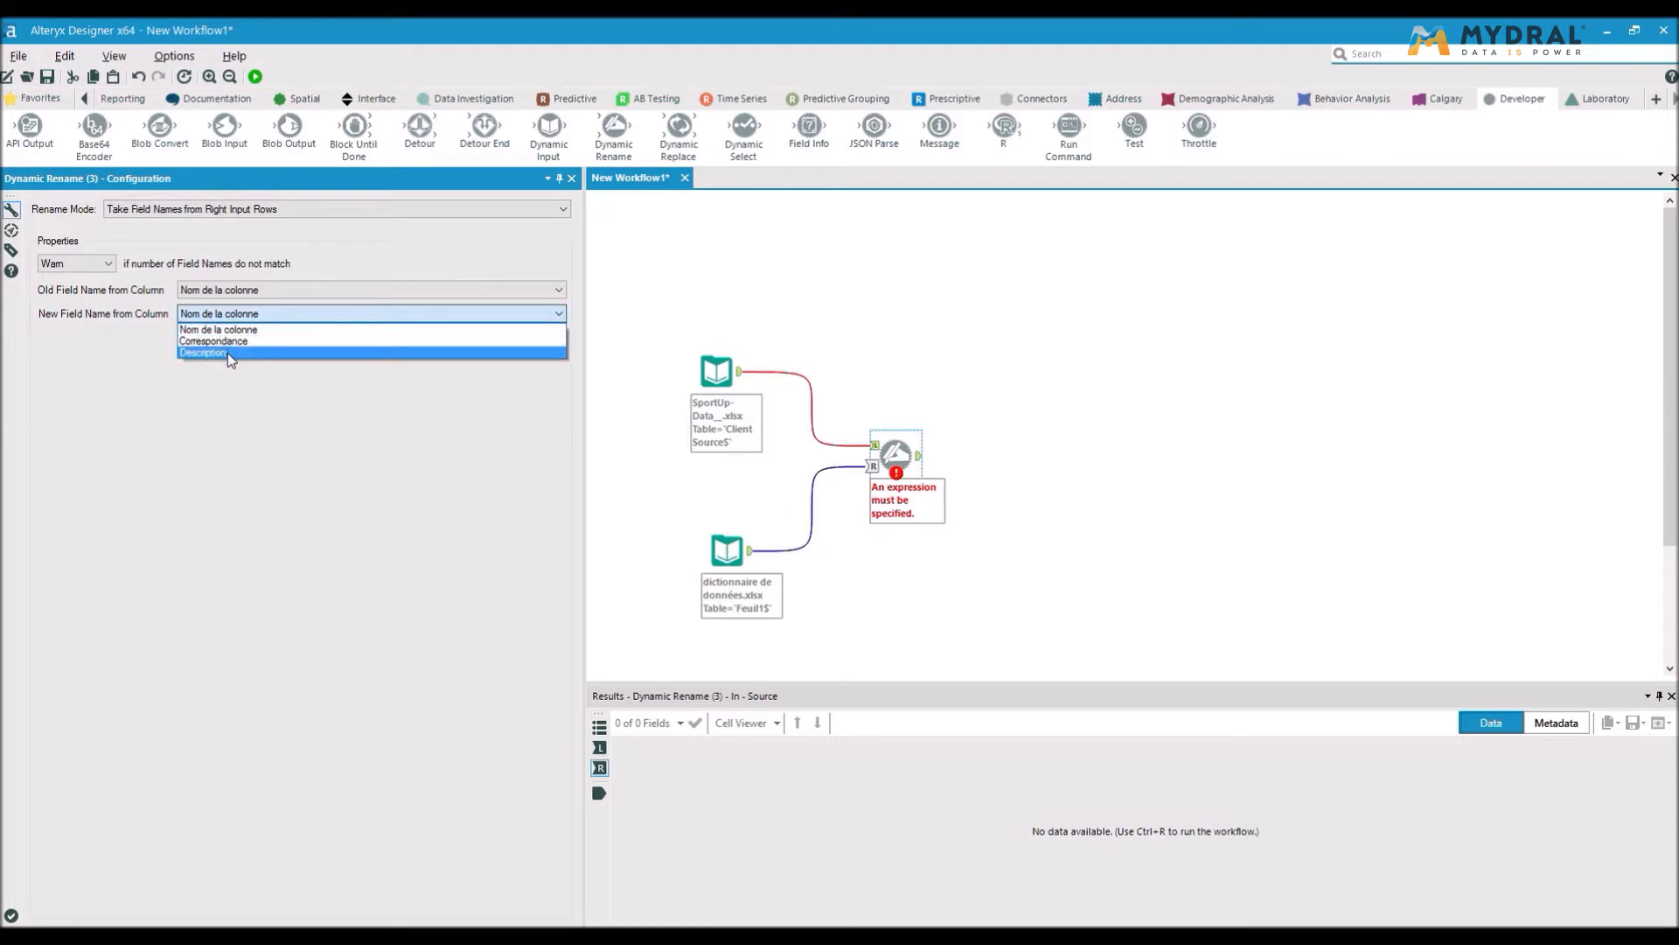
click(227, 342)
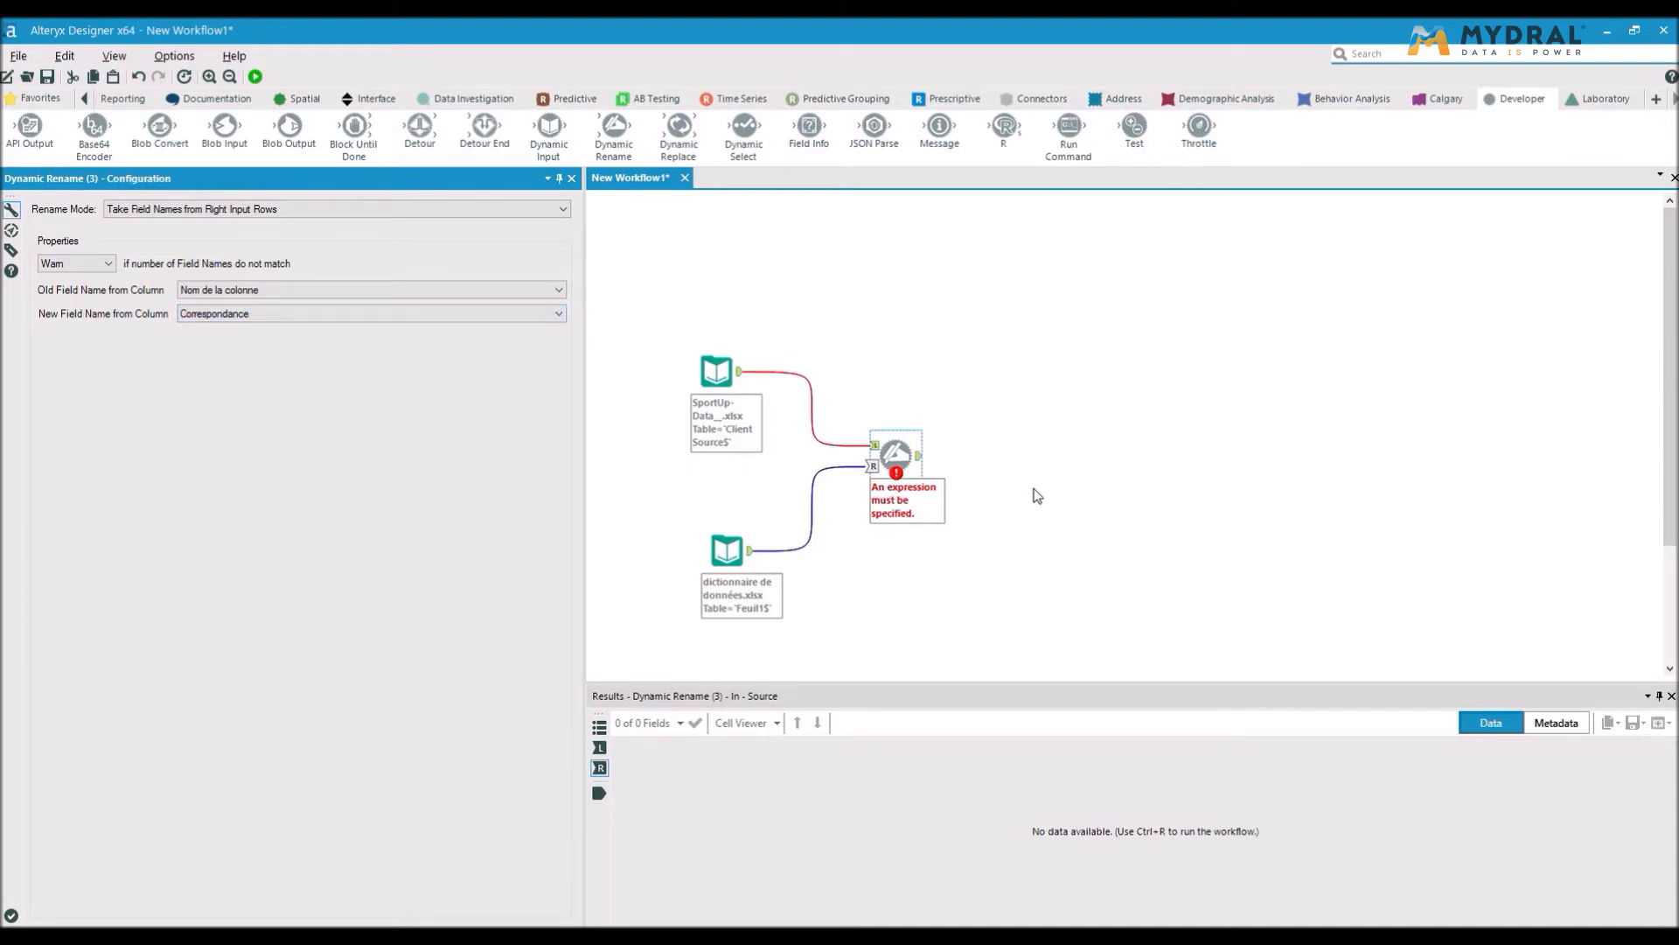
click(1100, 415)
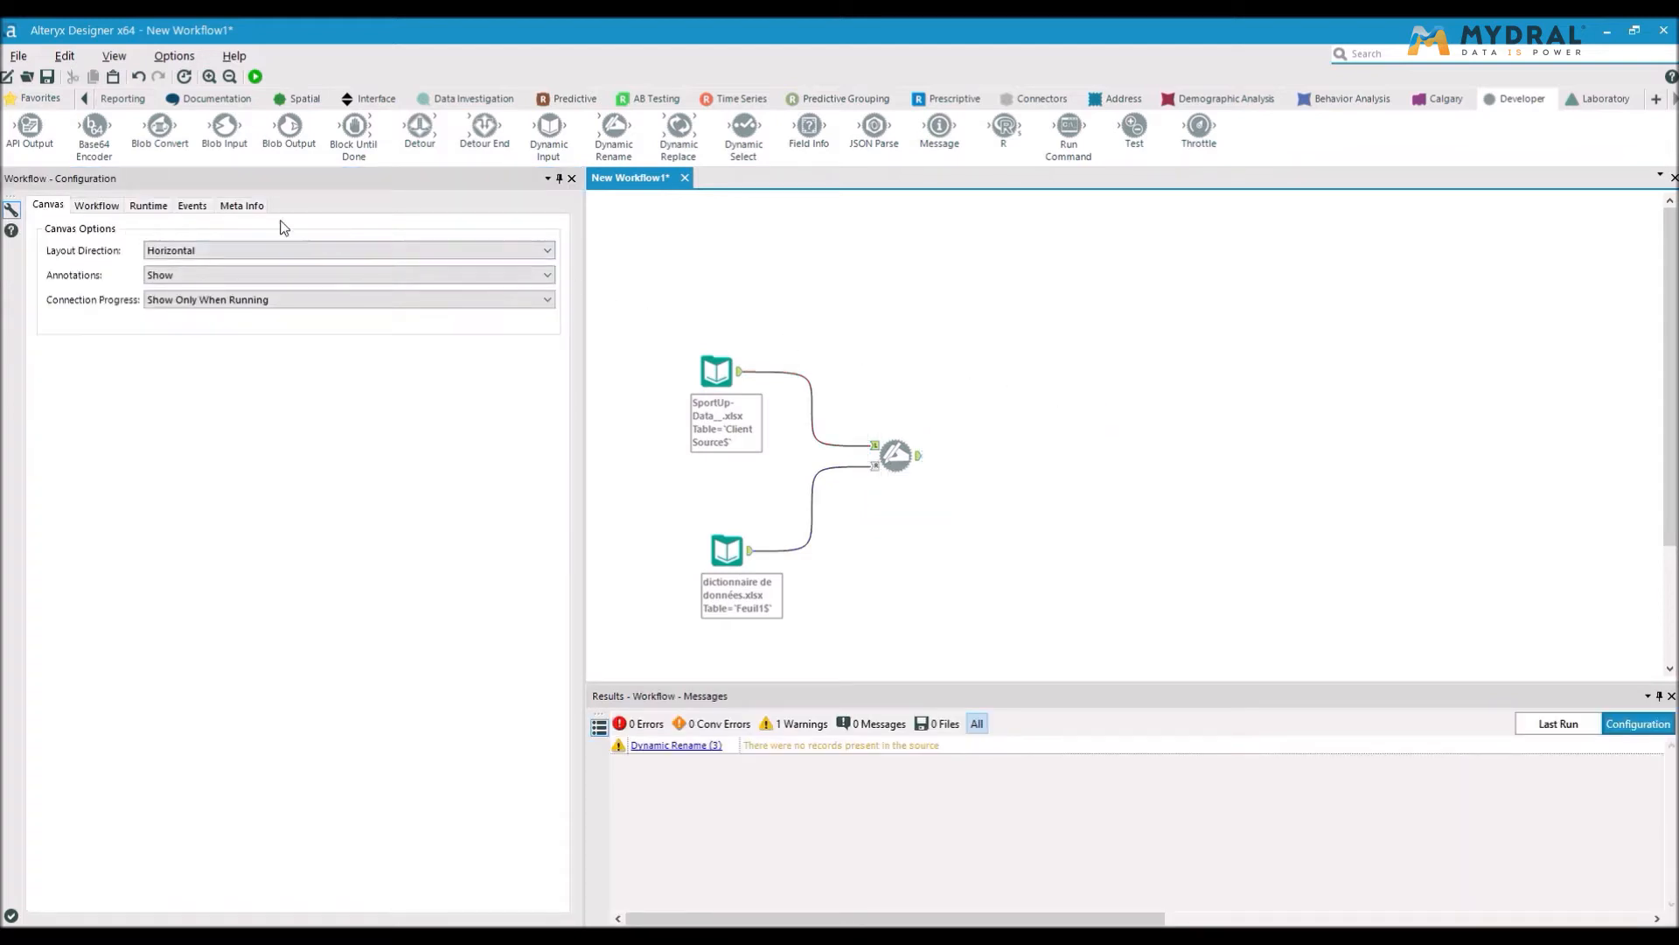
- Attach a Browse tool to the Dynamic Rename output and run the workflow
click(37, 99)
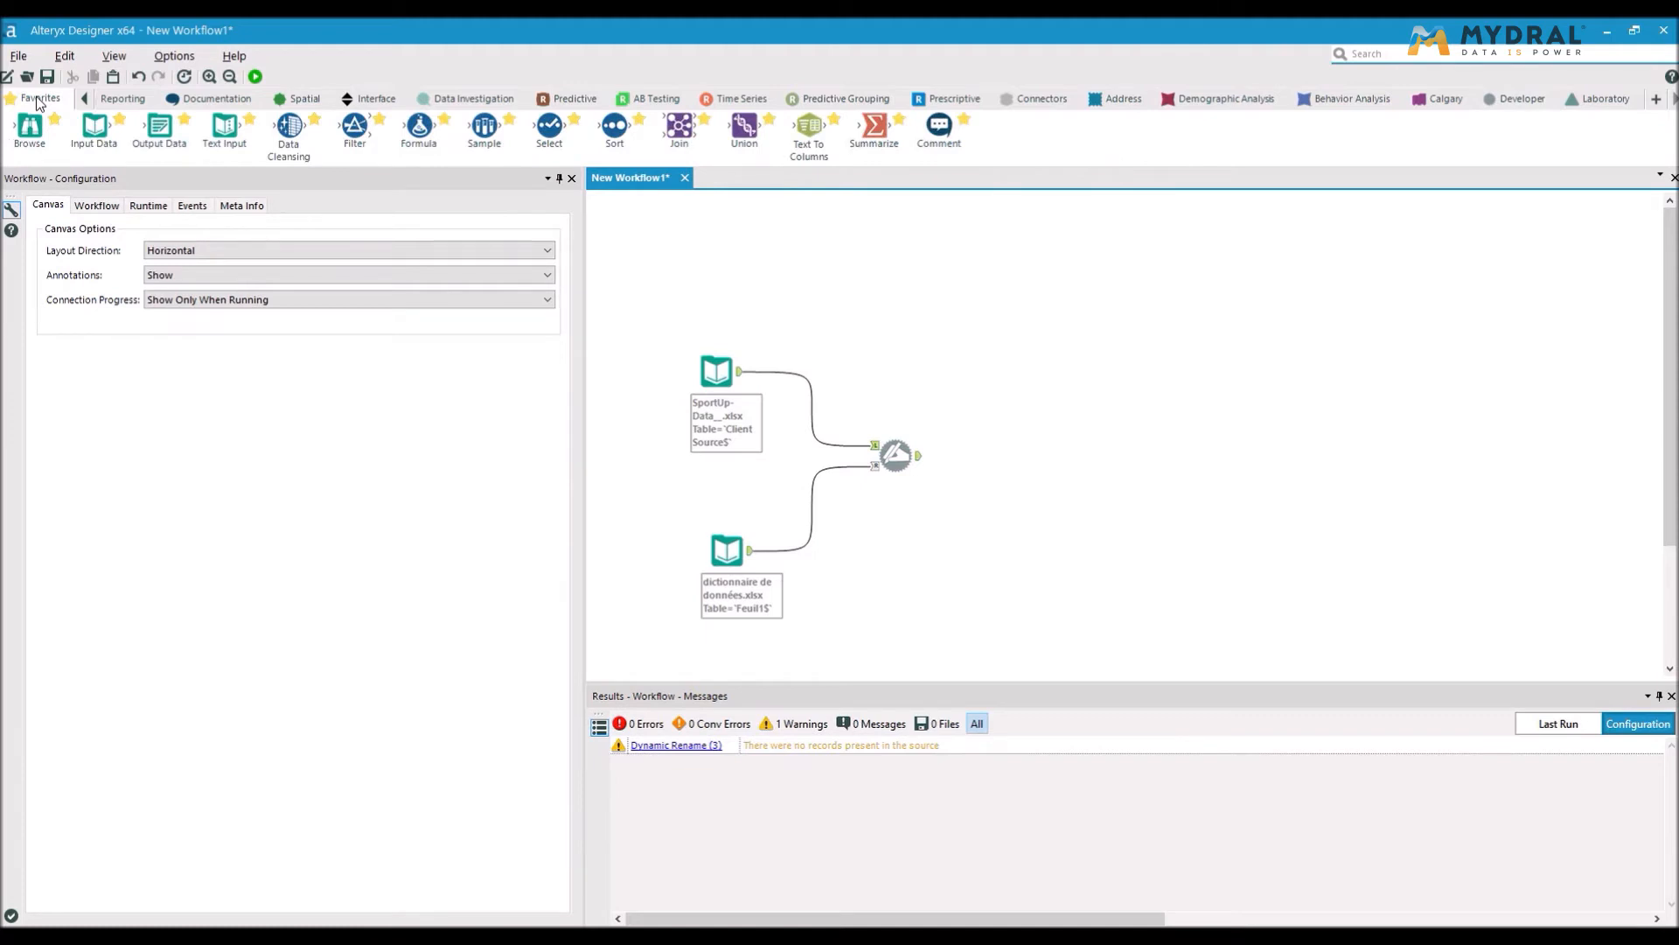
drag(15, 123, 1023, 450)
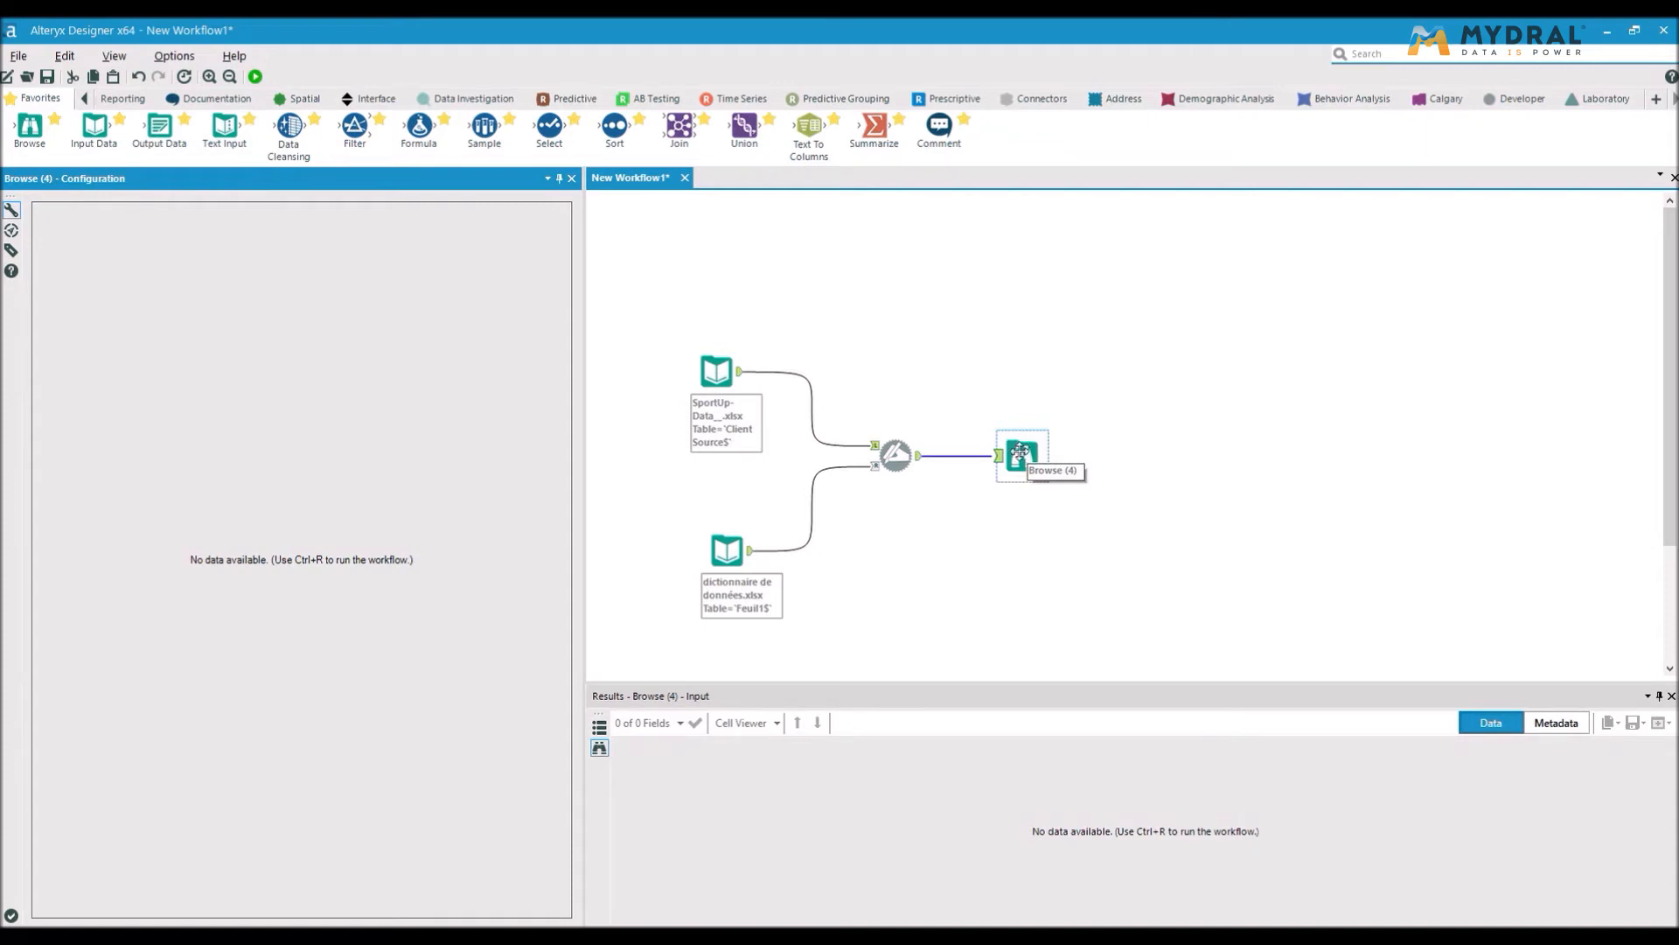
click(256, 77)
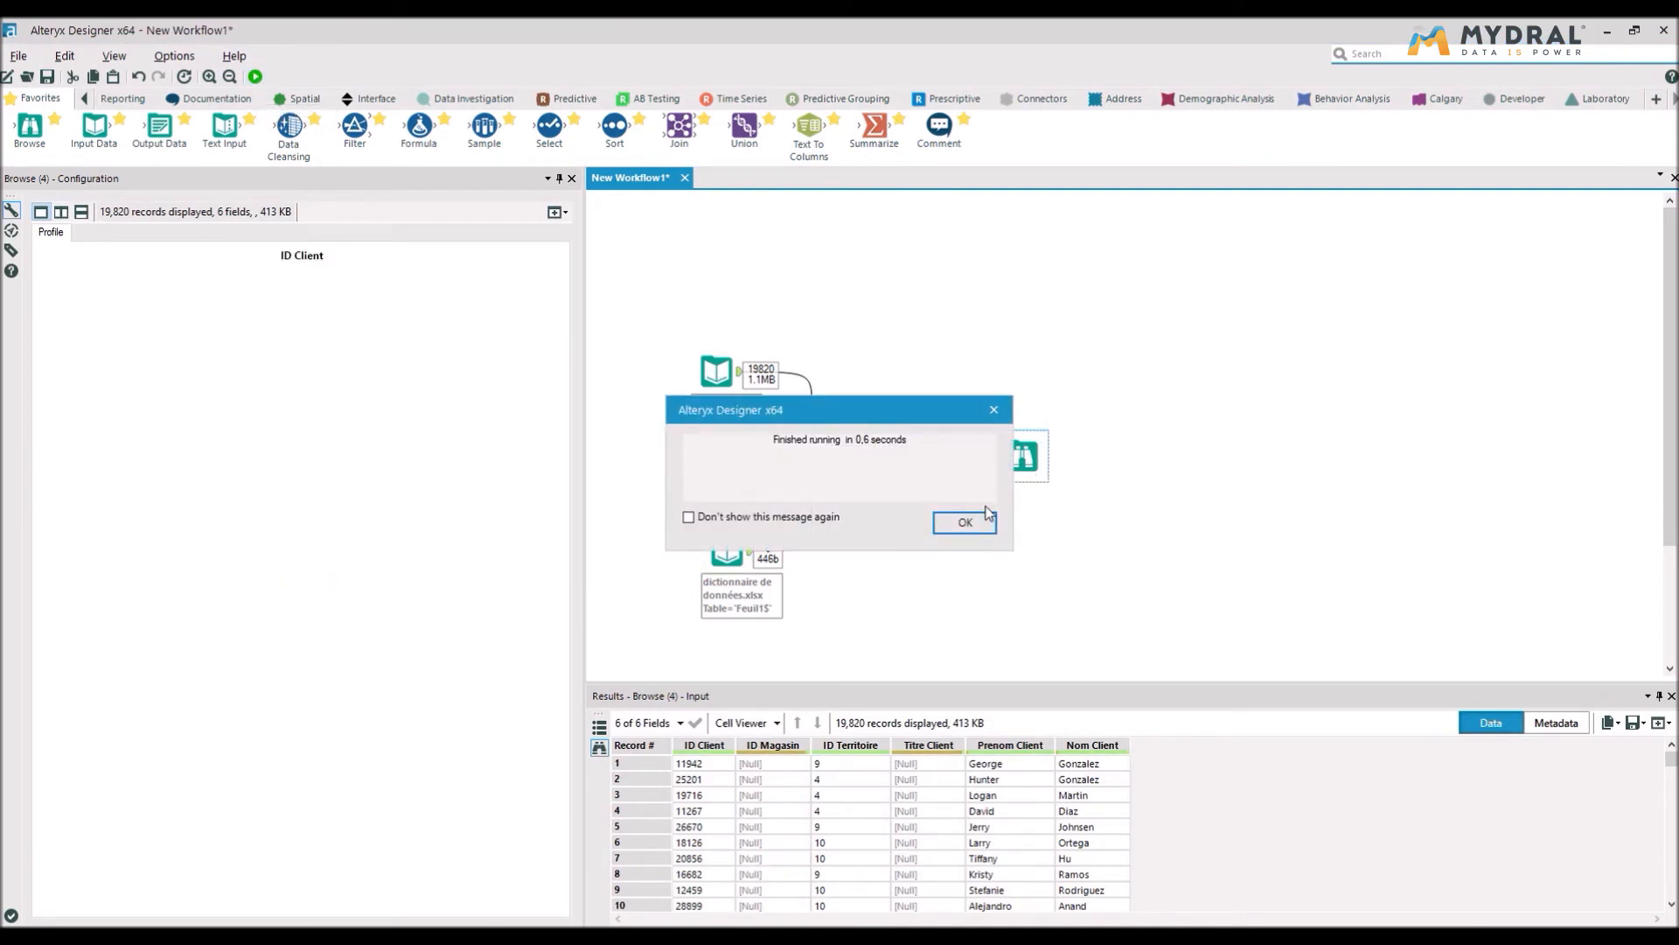
click(965, 522)
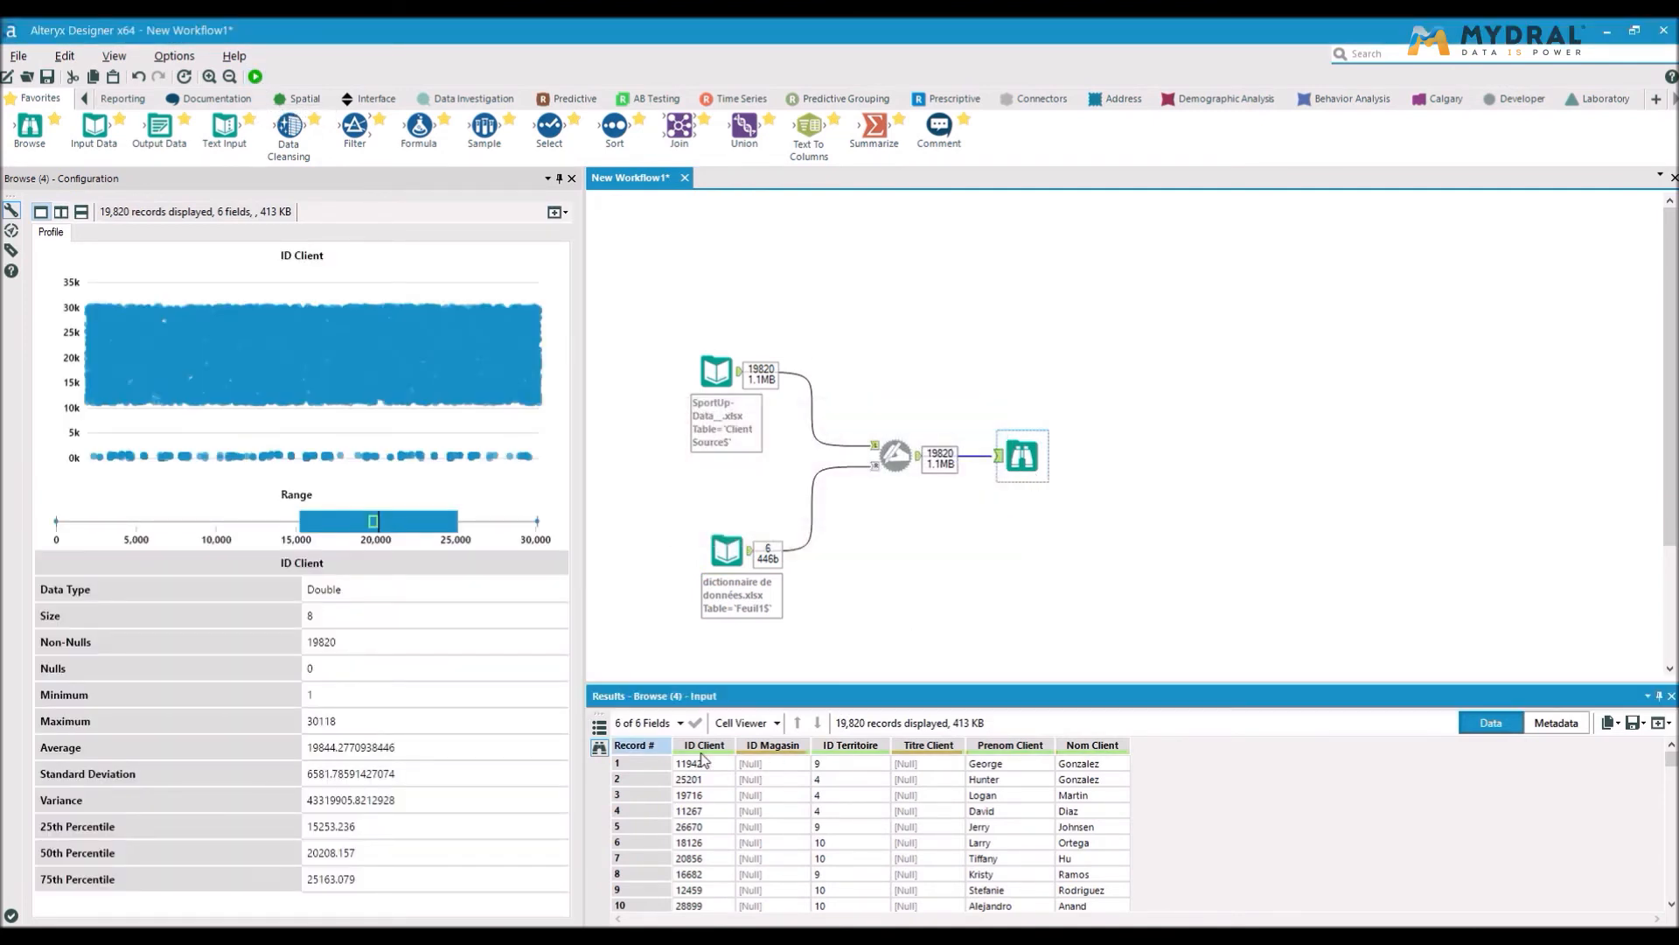
- Examine the data profile of the ID Magasin column in the Browse results
click(769, 761)
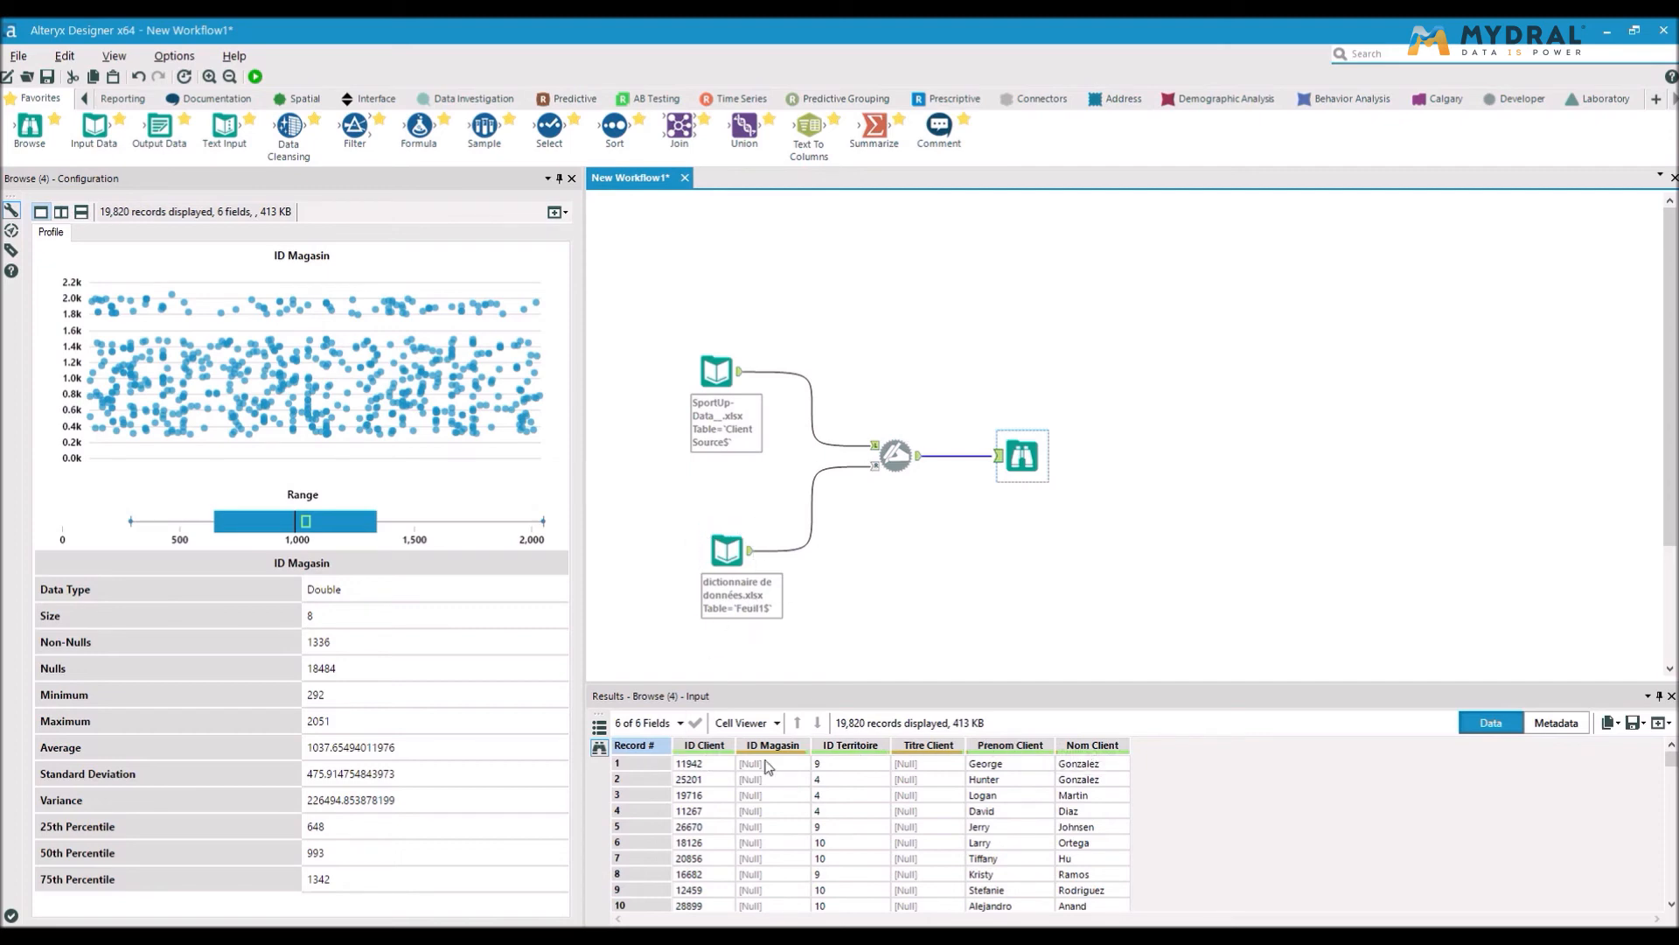
click(989, 575)
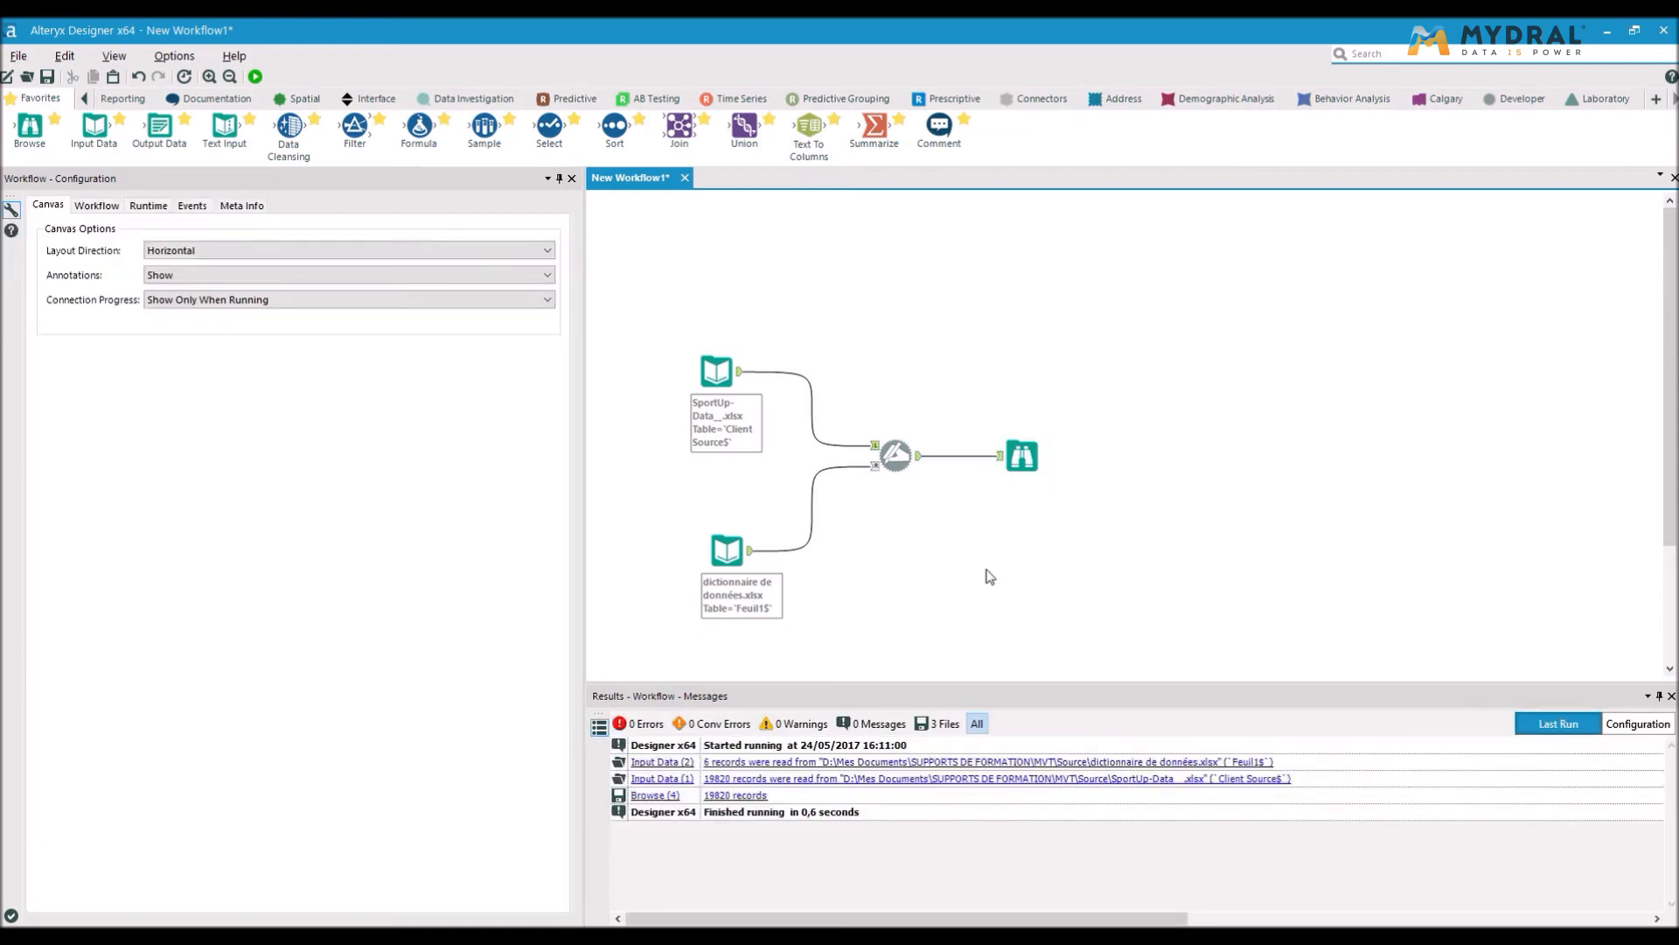